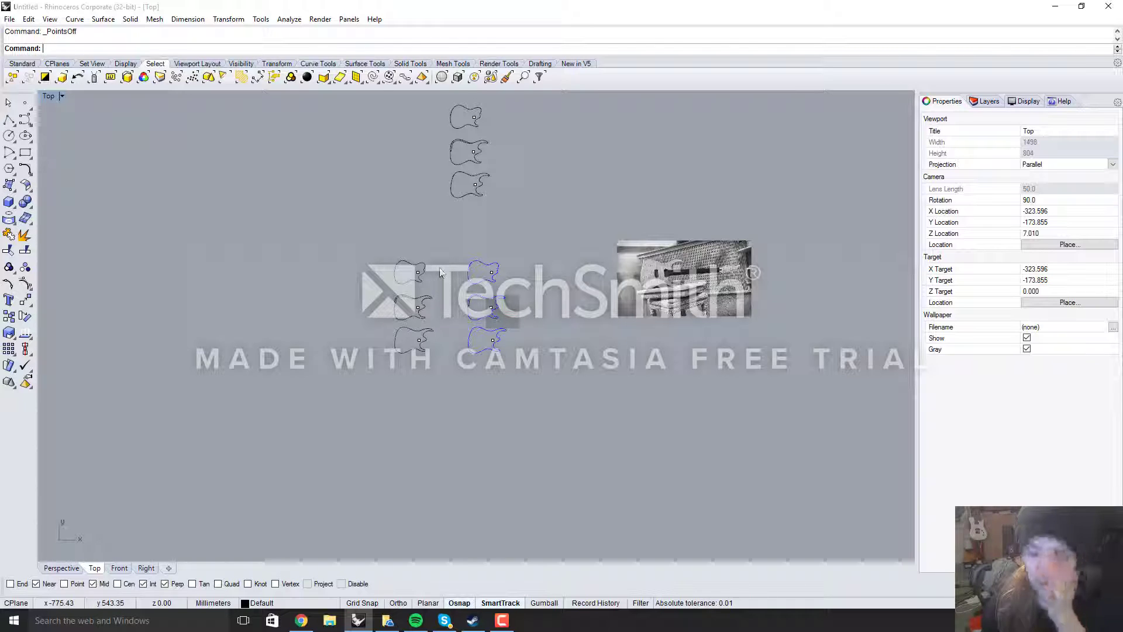
# Display the control points of the uppermost black guitar body outline beside the blue ones and examine their spacing.
pyautogui.scroll(5, 419, 286)
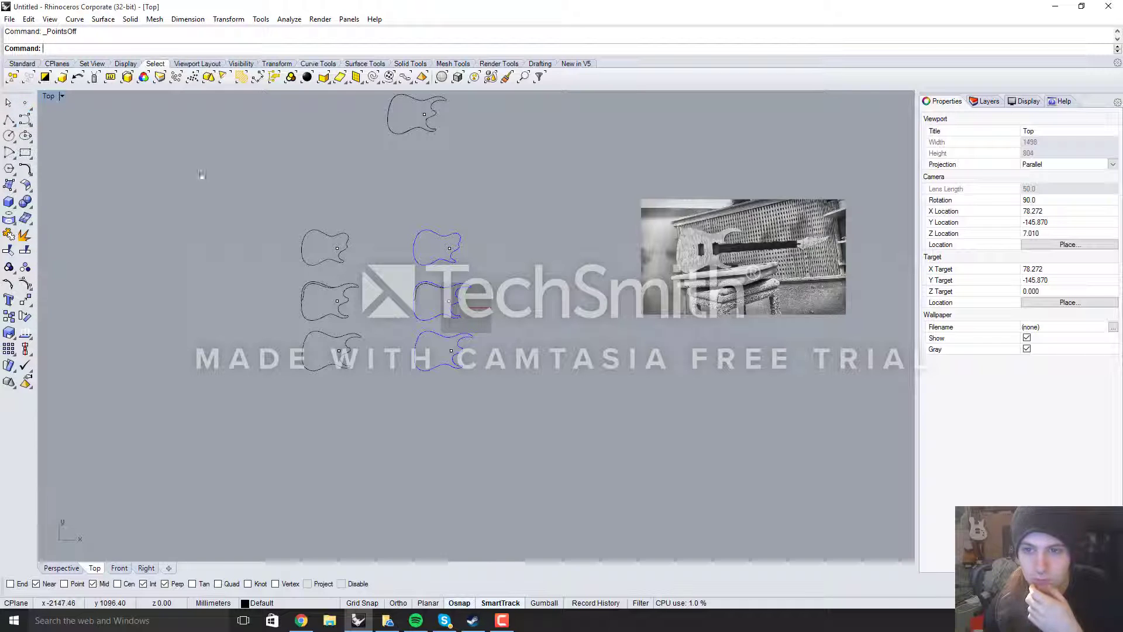
pyautogui.scroll(5, 361, 257)
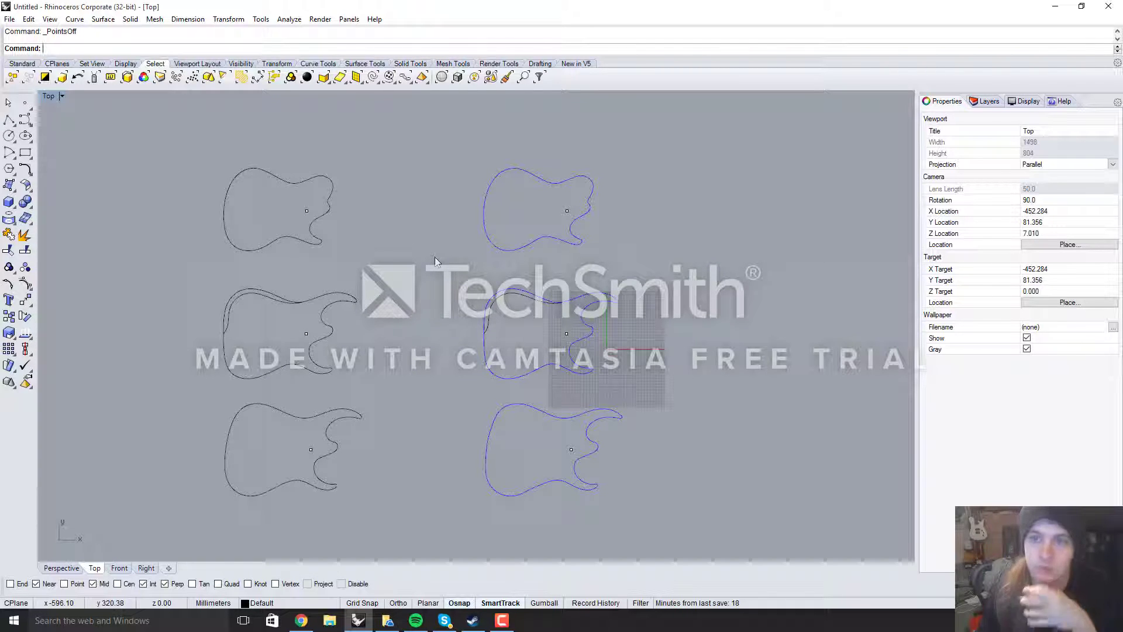
pyautogui.click(324, 218)
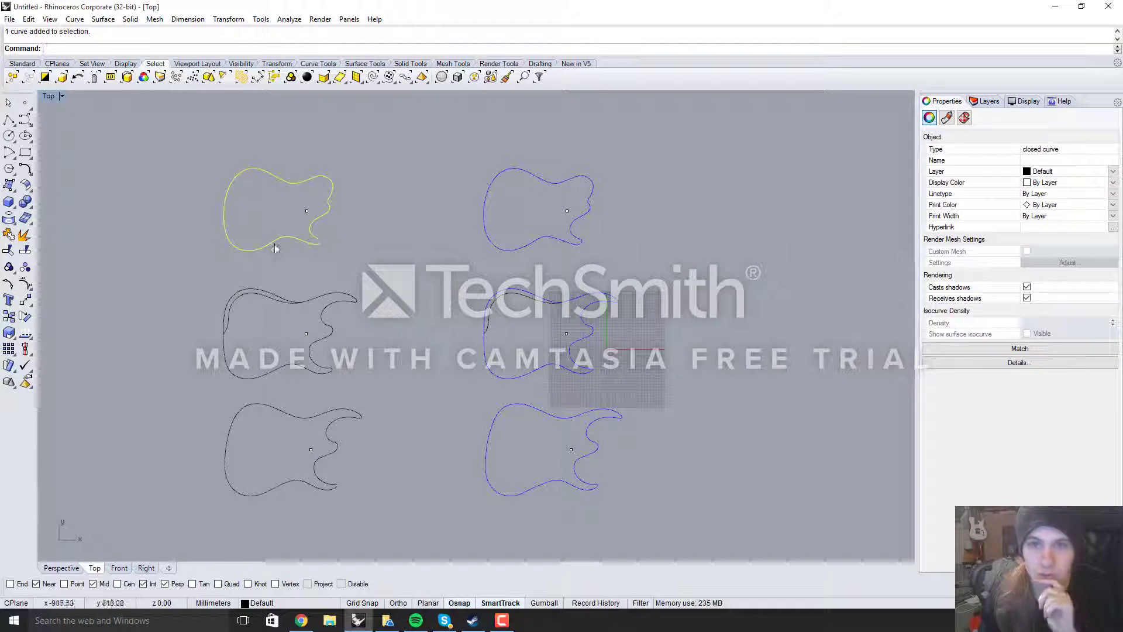
pyautogui.click(24, 285)
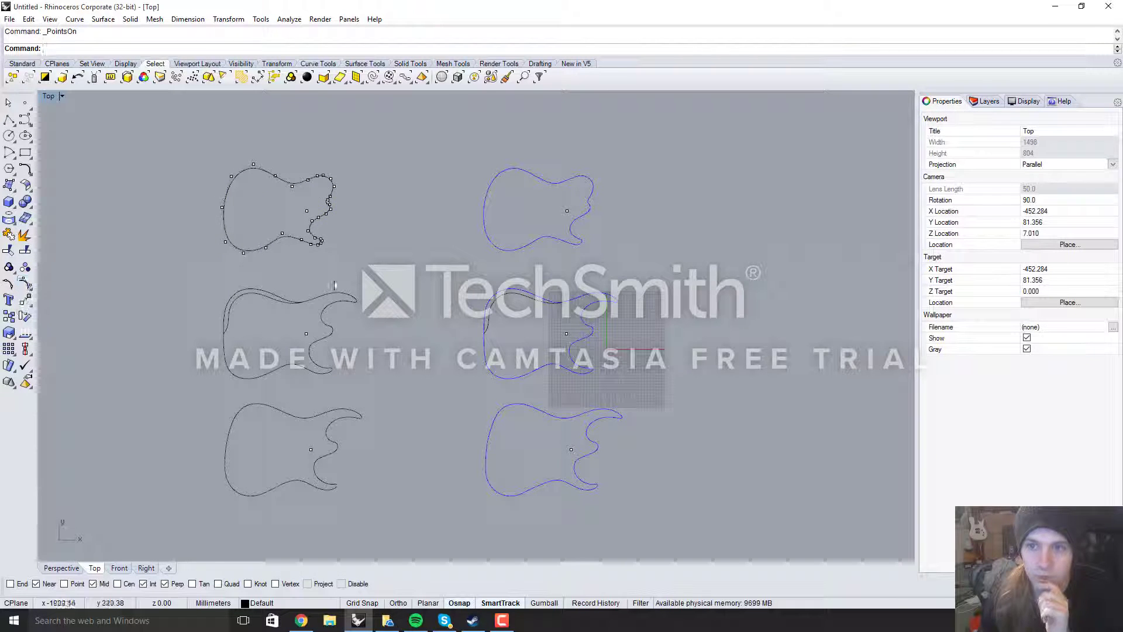
pyautogui.scroll(6, 293, 155)
pyautogui.scroll(6, 243, 260)
pyautogui.scroll(-4, 351, 269)
pyautogui.scroll(2, 269, 213)
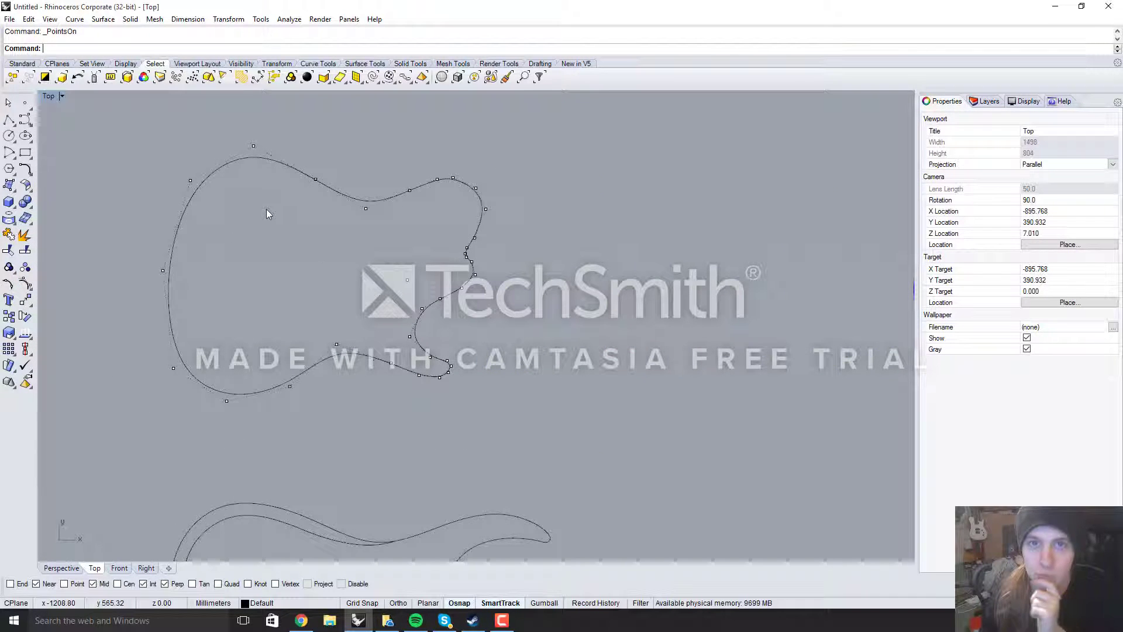
pyautogui.scroll(-4, 258, 318)
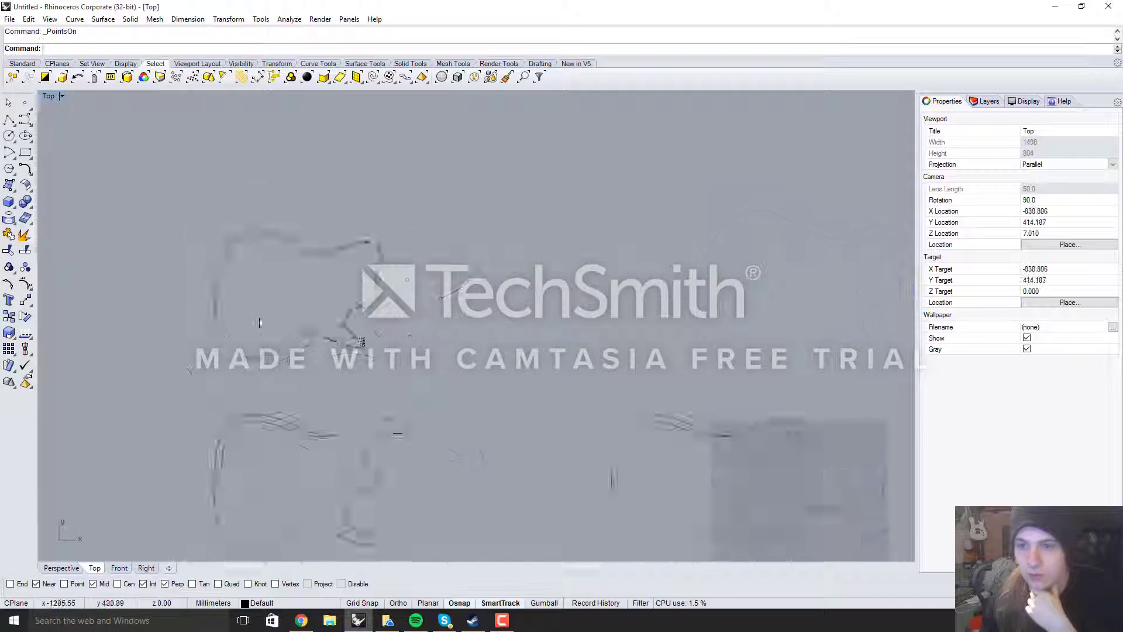
# Display the control points of the matching blue outline, compare them with the black outline's points, and hide both sets.
pyautogui.click(543, 339)
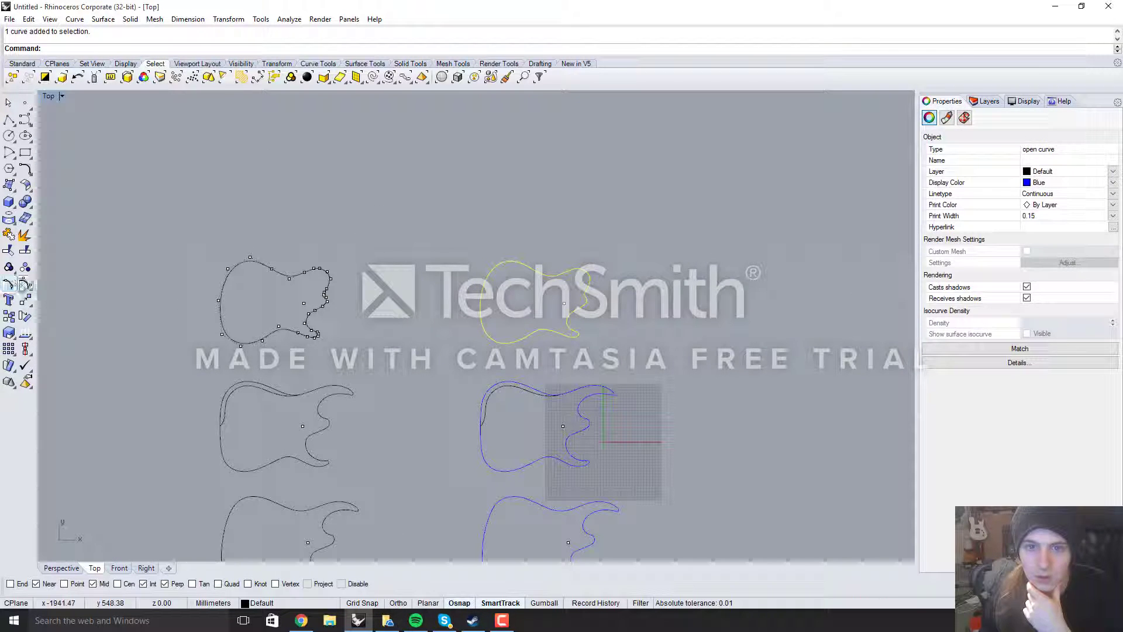
pyautogui.click(25, 285)
pyautogui.scroll(8, 566, 340)
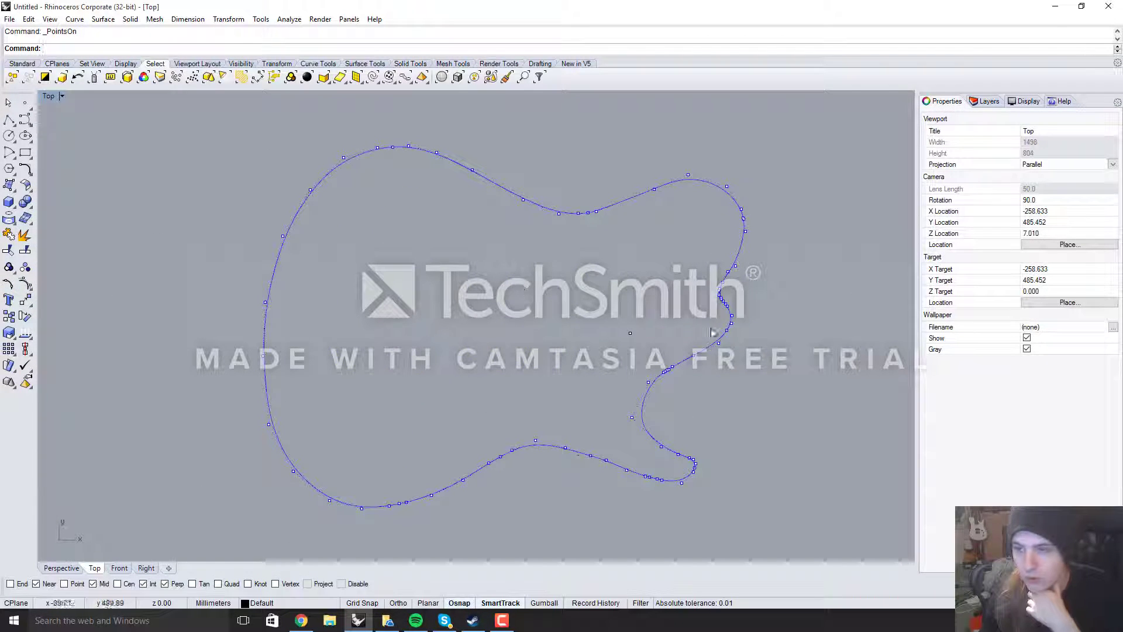
pyautogui.scroll(-6, 727, 338)
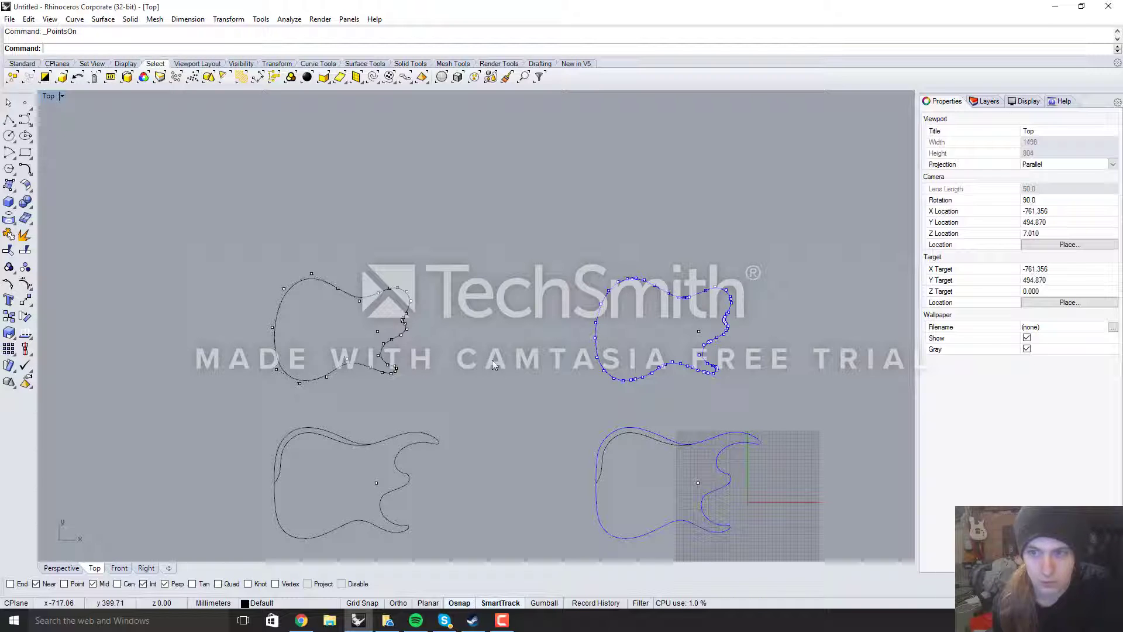
pyautogui.scroll(3, 387, 364)
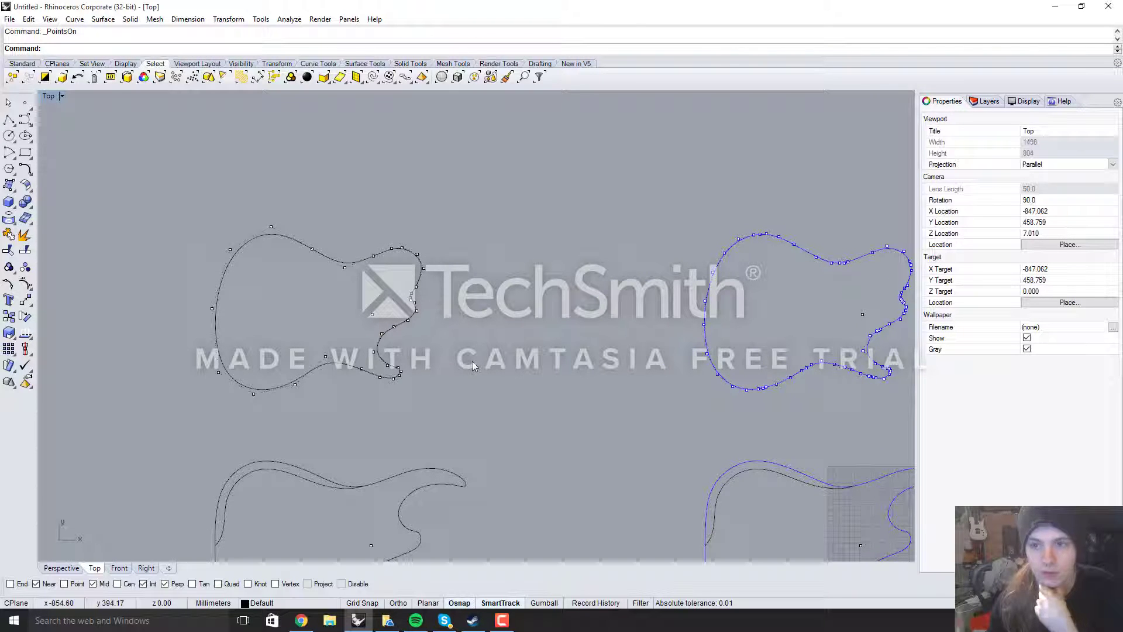
pyautogui.scroll(-3, 456, 359)
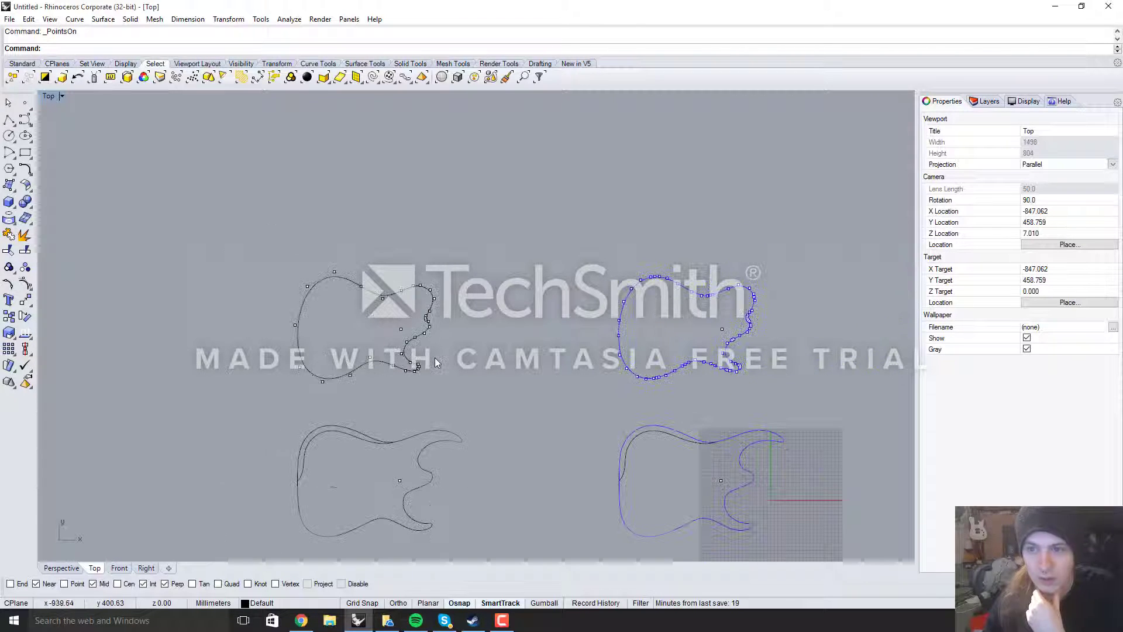
pyautogui.scroll(10, 731, 363)
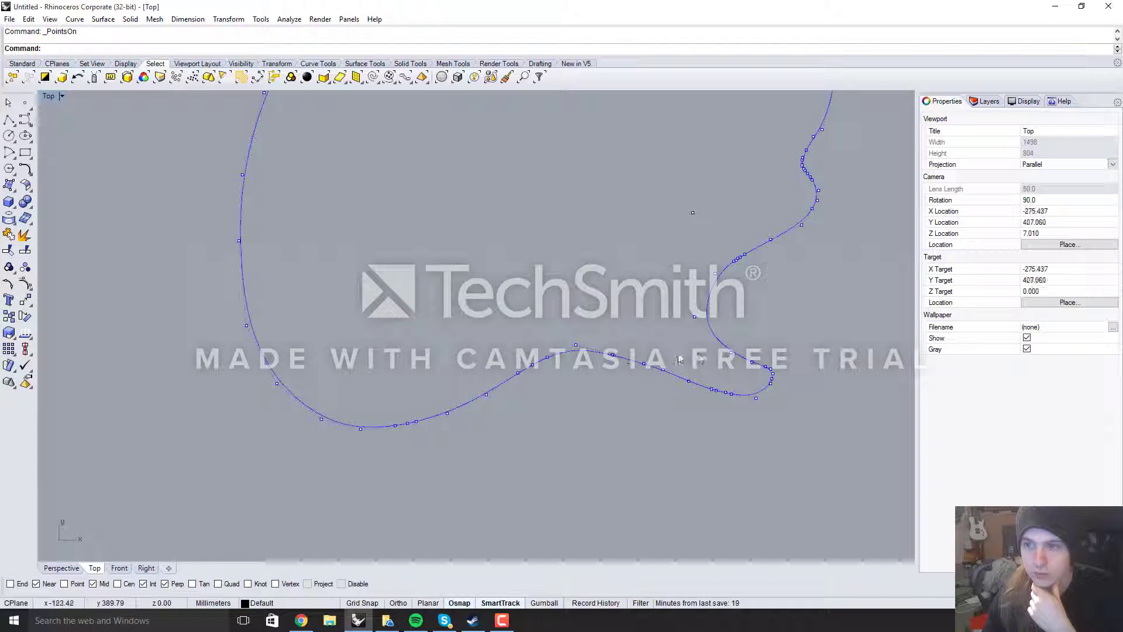
pyautogui.press('F11')
pyautogui.scroll(-10, 592, 343)
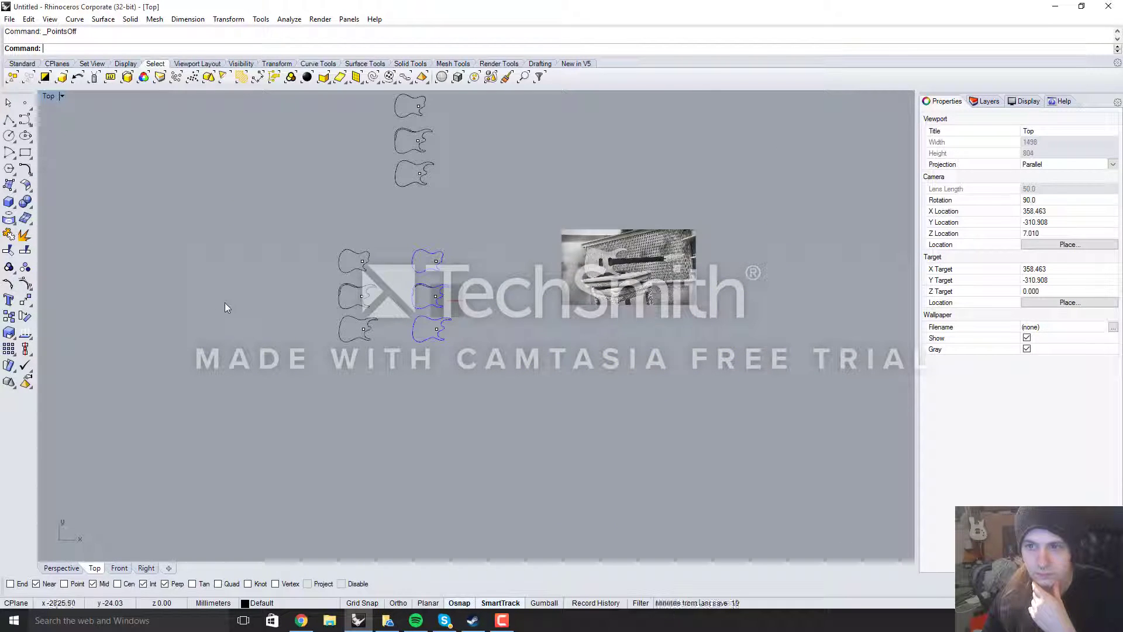
# Examine the guitar reference photo in the Top view and look over the background bitmap options.
pyautogui.scroll(4, 516, 250)
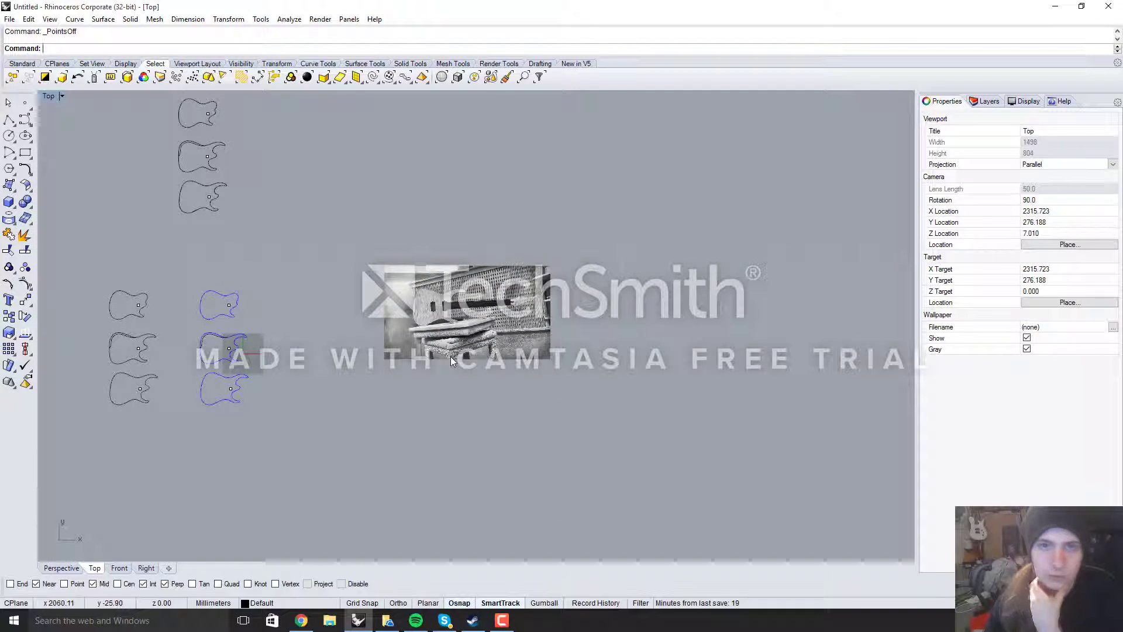
pyautogui.scroll(3, 454, 313)
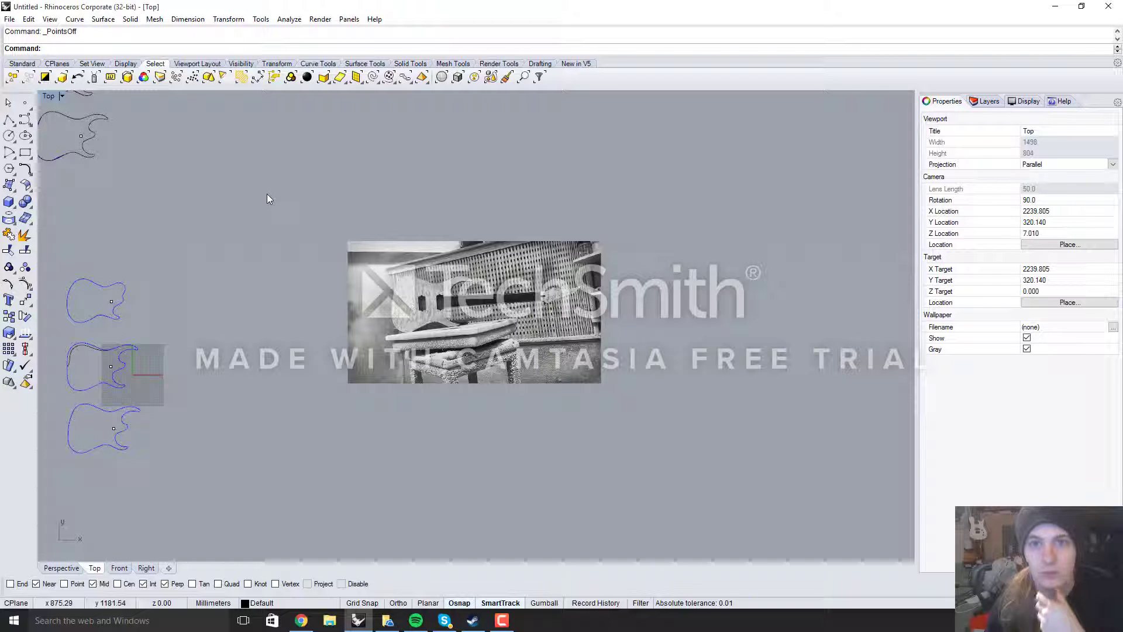
pyautogui.scroll(4, 503, 268)
pyautogui.scroll(2, 357, 338)
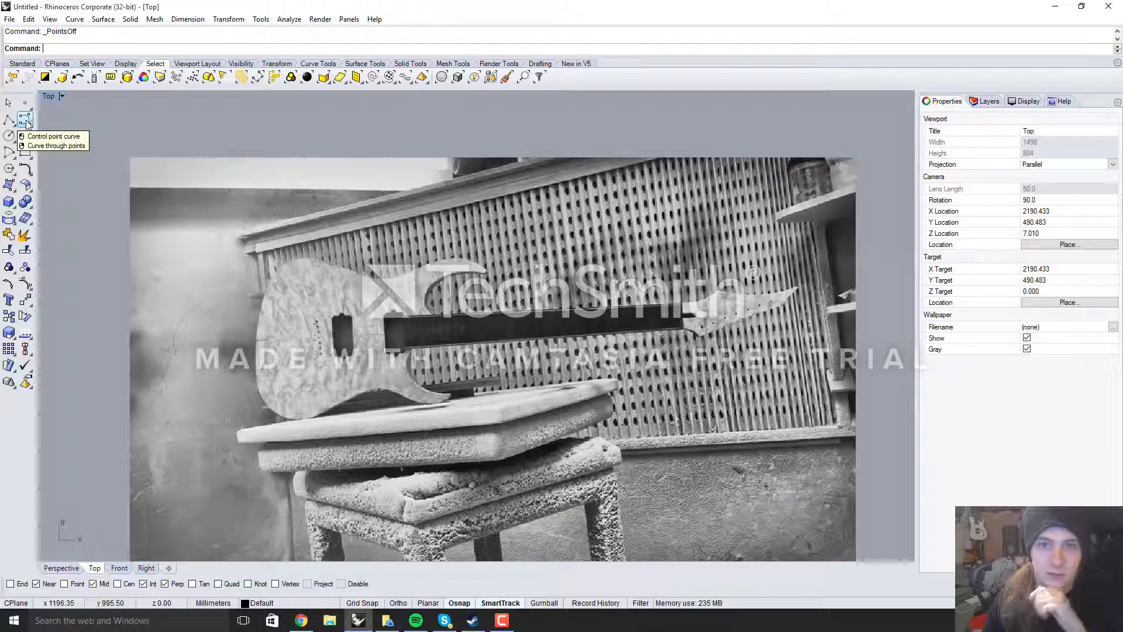
pyautogui.scroll(-5, 410, 216)
pyautogui.scroll(3, 427, 218)
pyautogui.scroll(-1, 644, 367)
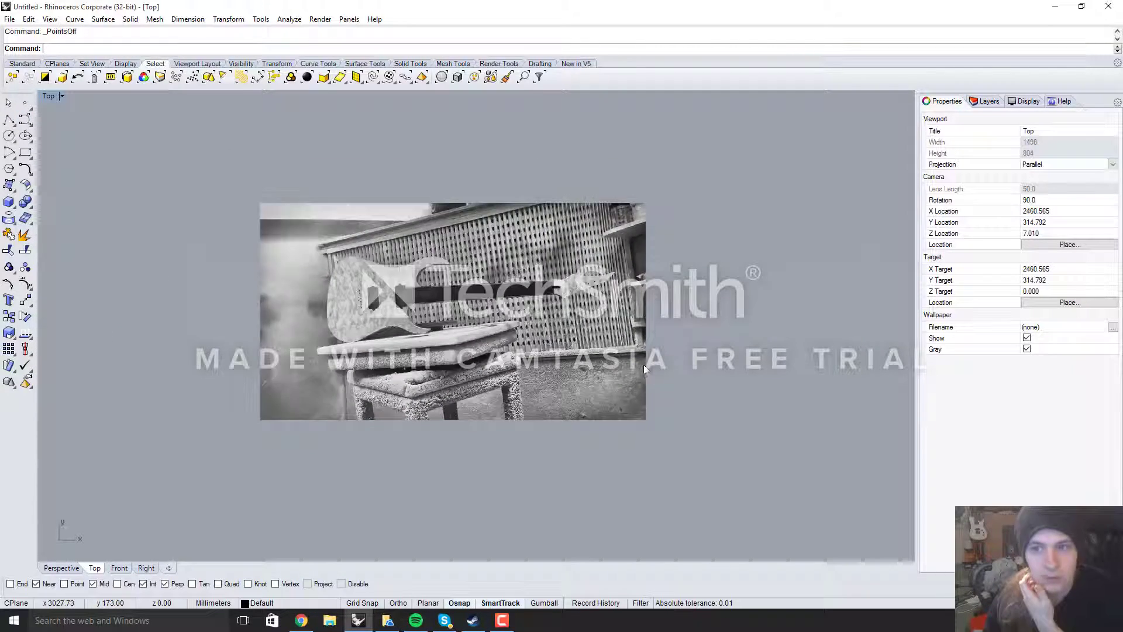
pyautogui.scroll(-1, 515, 339)
pyautogui.scroll(2, 354, 269)
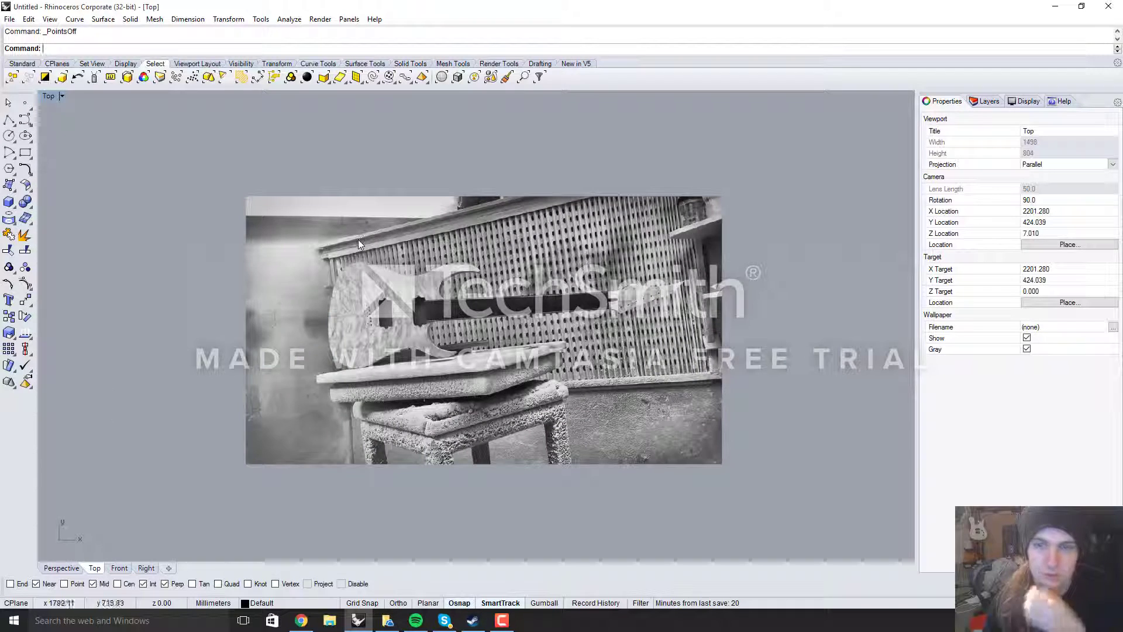
pyautogui.click(51, 20)
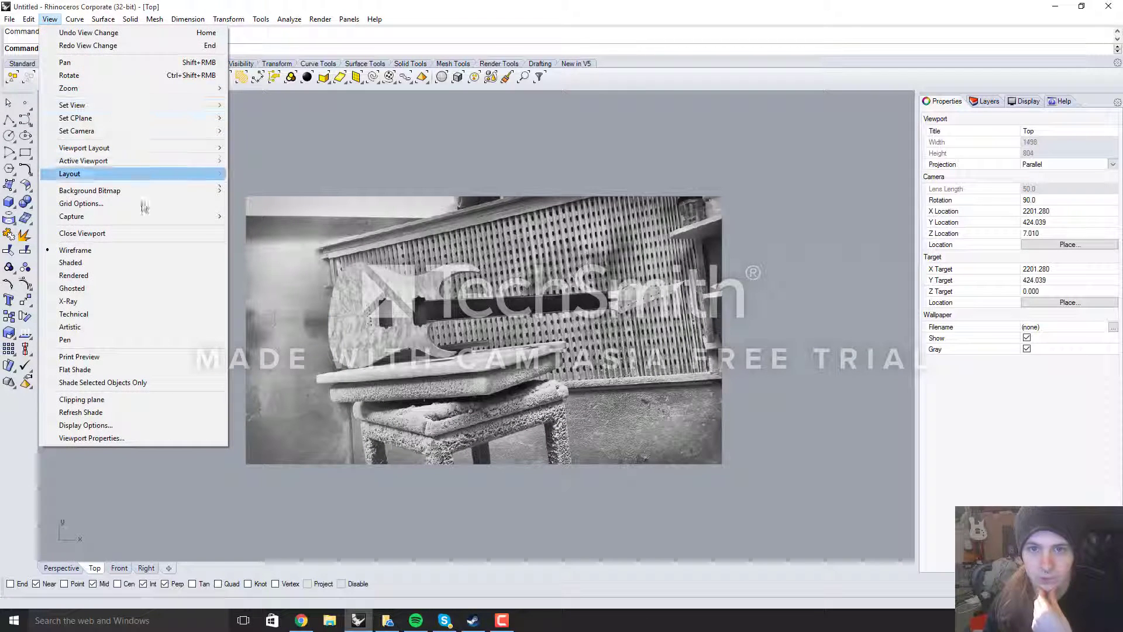
pyautogui.moveTo(152, 191)
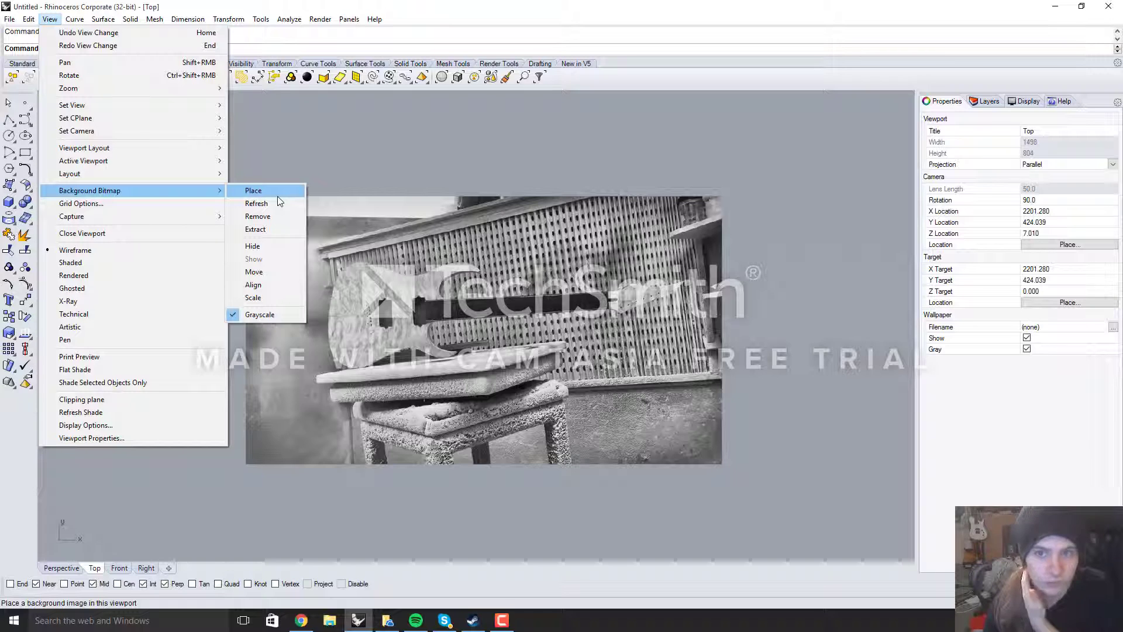
pyautogui.click(341, 175)
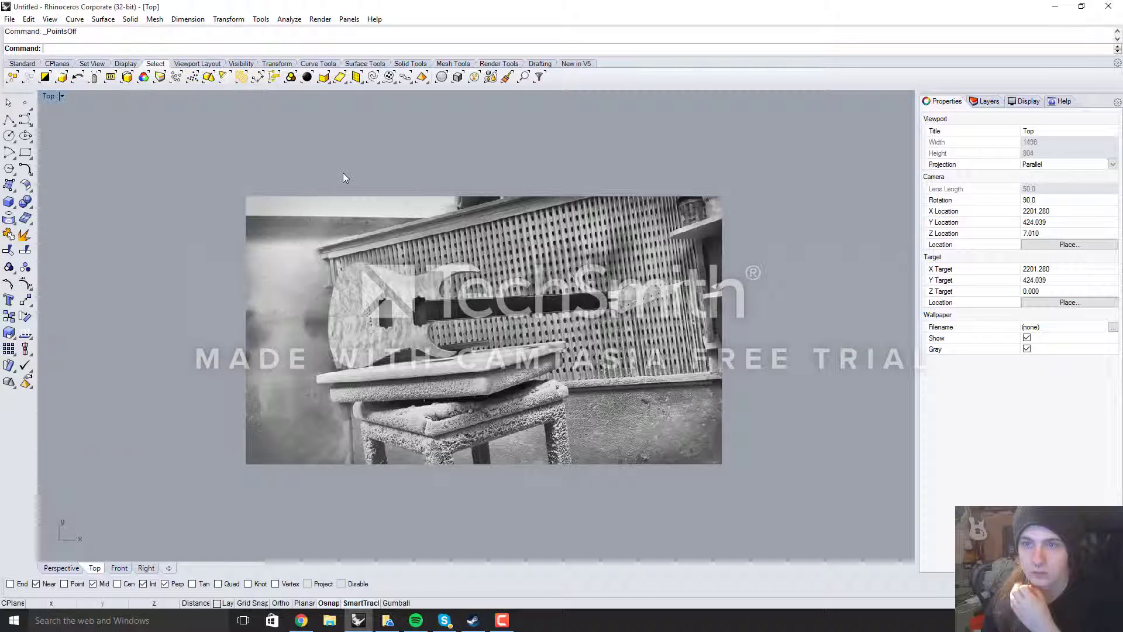
# Trace the photographed guitar body's upper edge with a degree 3 control point curve, from the upper horn through the waist to the rear shoulder.
pyautogui.click(25, 120)
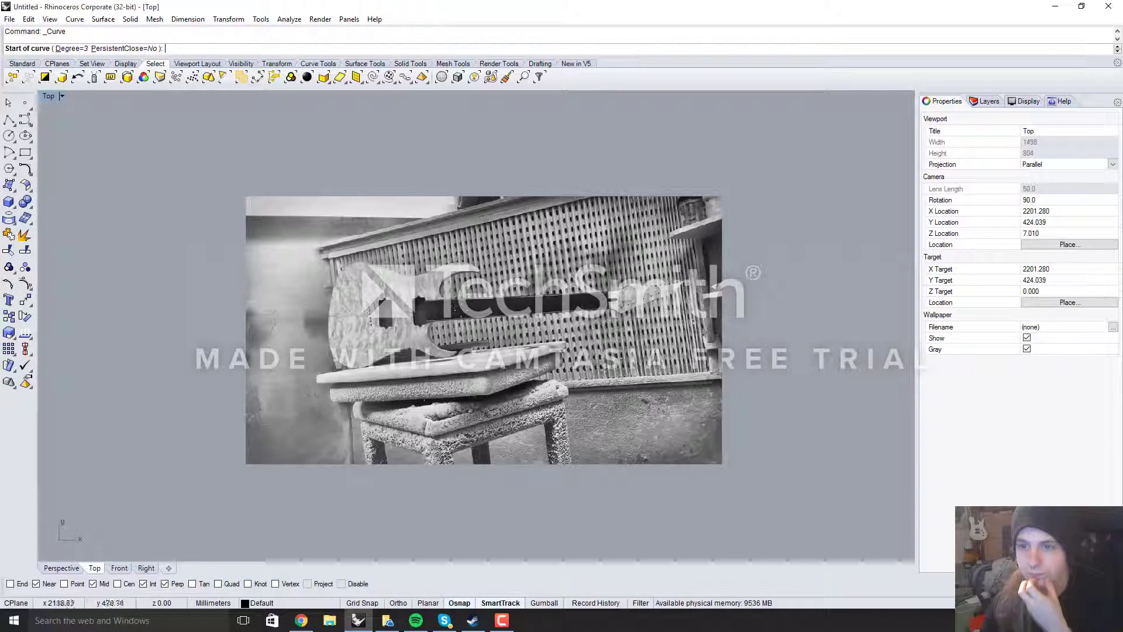
pyautogui.scroll(1, 457, 283)
pyautogui.scroll(2, 456, 283)
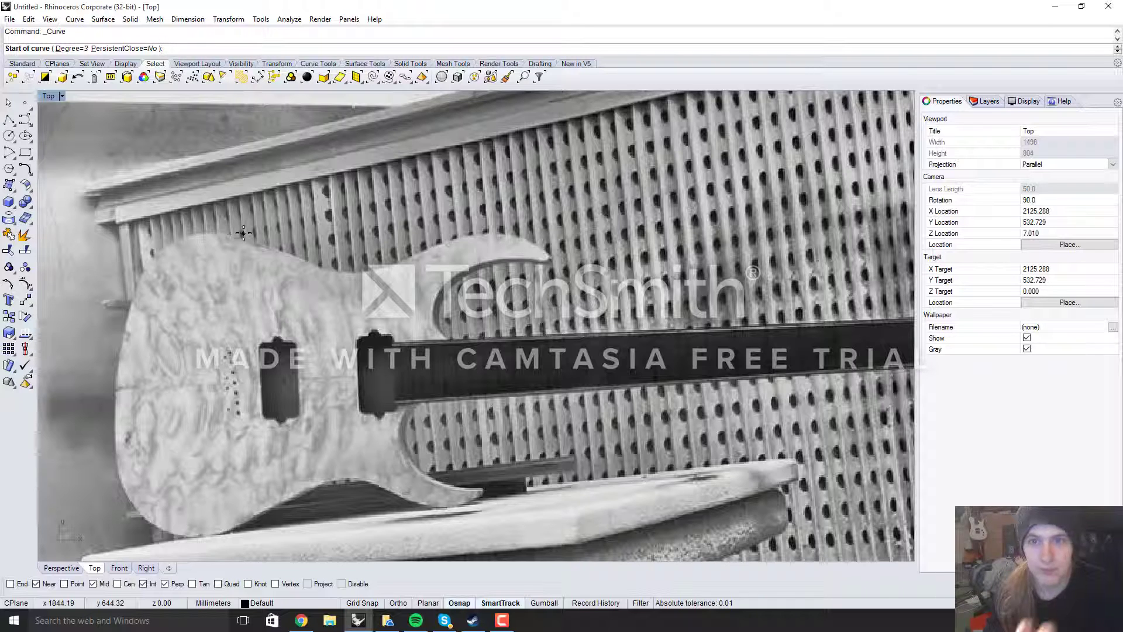
pyautogui.scroll(3, 243, 233)
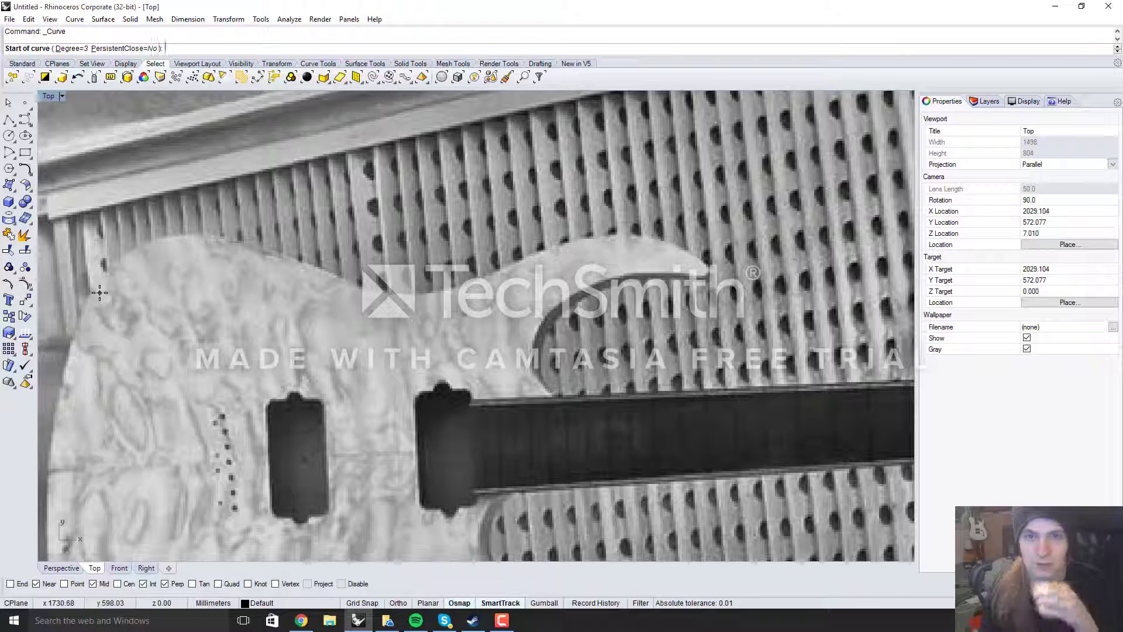
pyautogui.scroll(-4, 328, 310)
pyautogui.scroll(2, 328, 310)
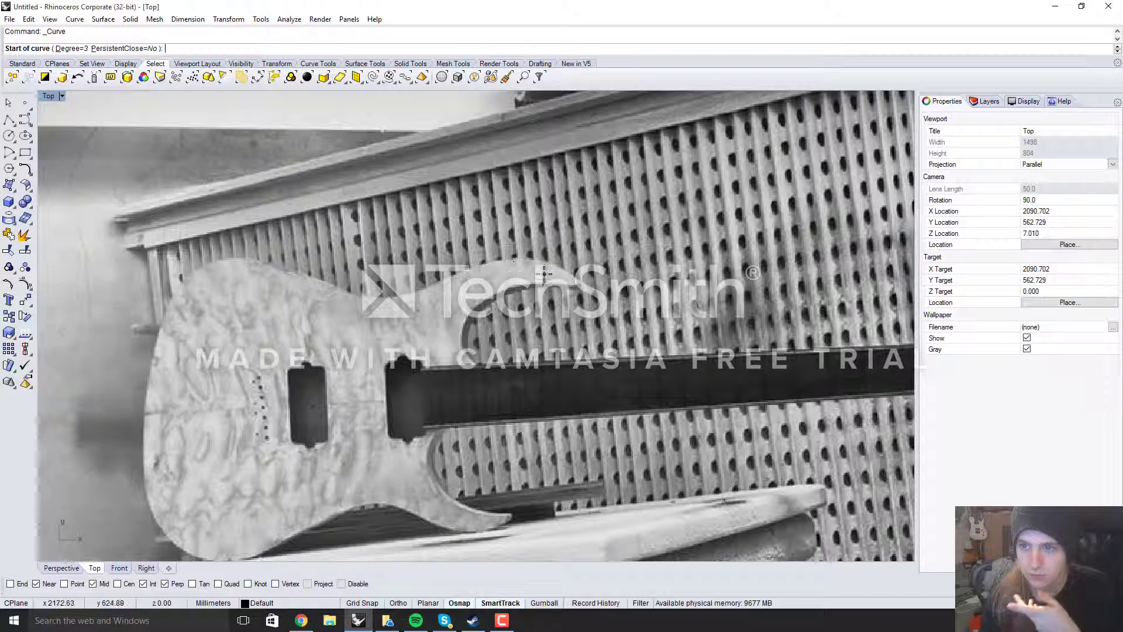
pyautogui.scroll(3, 544, 274)
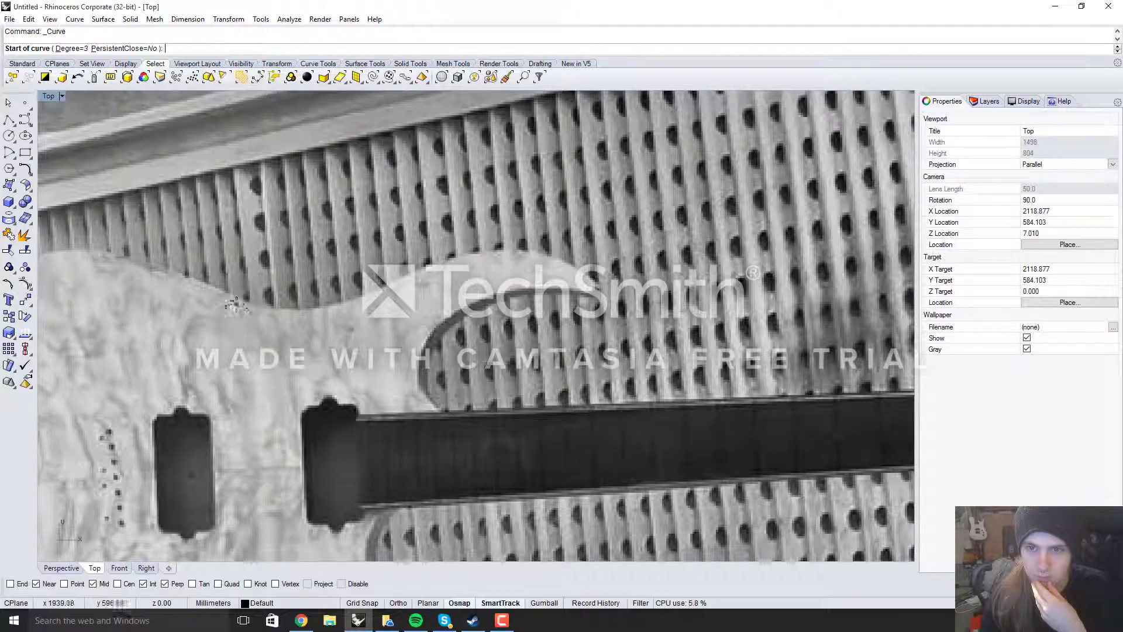
pyautogui.scroll(-2, 217, 298)
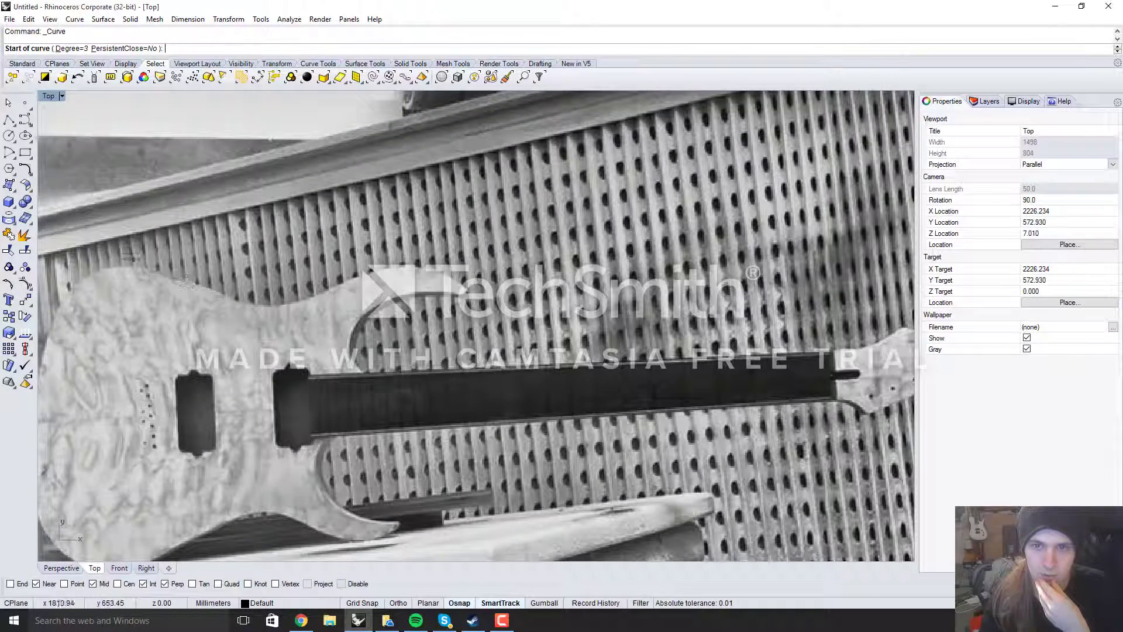
pyautogui.scroll(-3, 62, 287)
pyautogui.scroll(3, 368, 266)
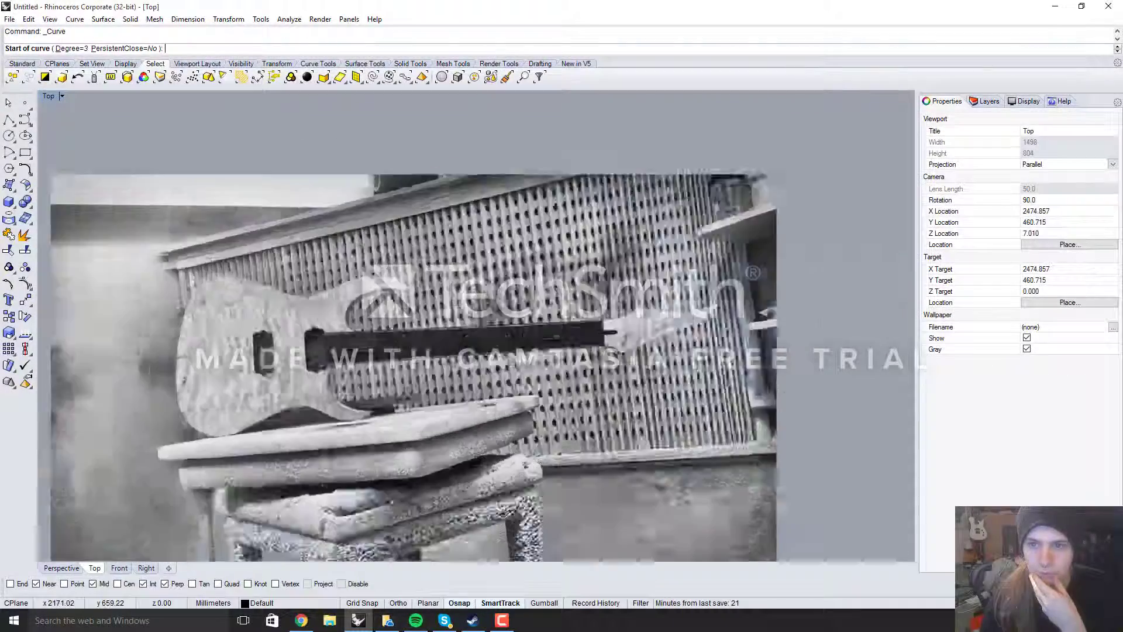
pyautogui.scroll(2, 368, 266)
pyautogui.scroll(-2, 368, 266)
pyautogui.scroll(4, 514, 296)
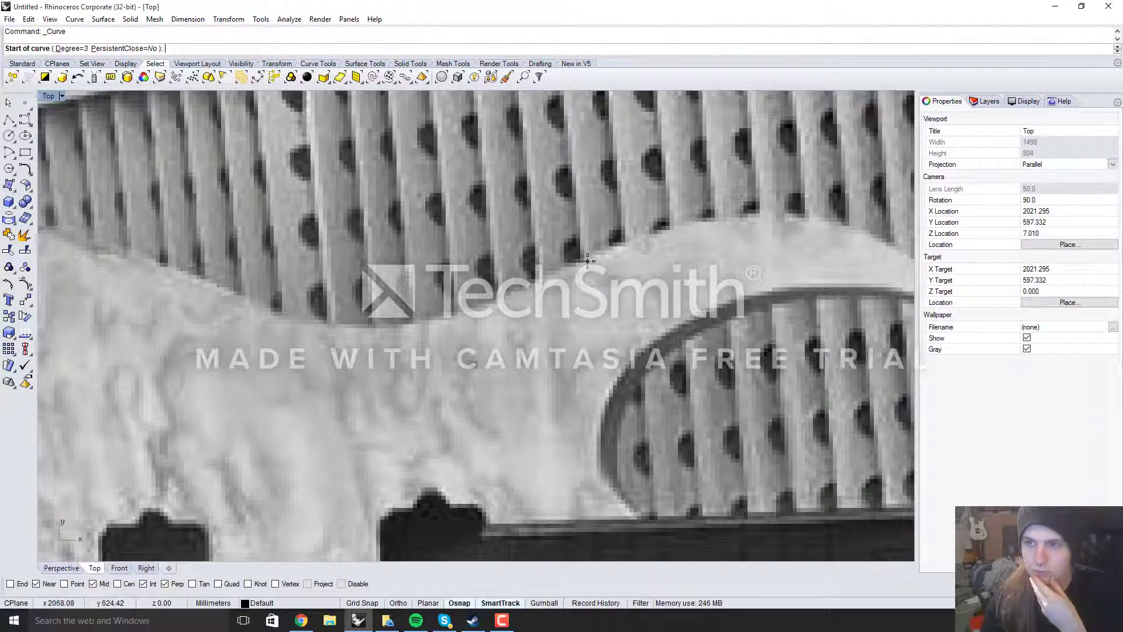
pyautogui.click(587, 261)
pyautogui.click(398, 329)
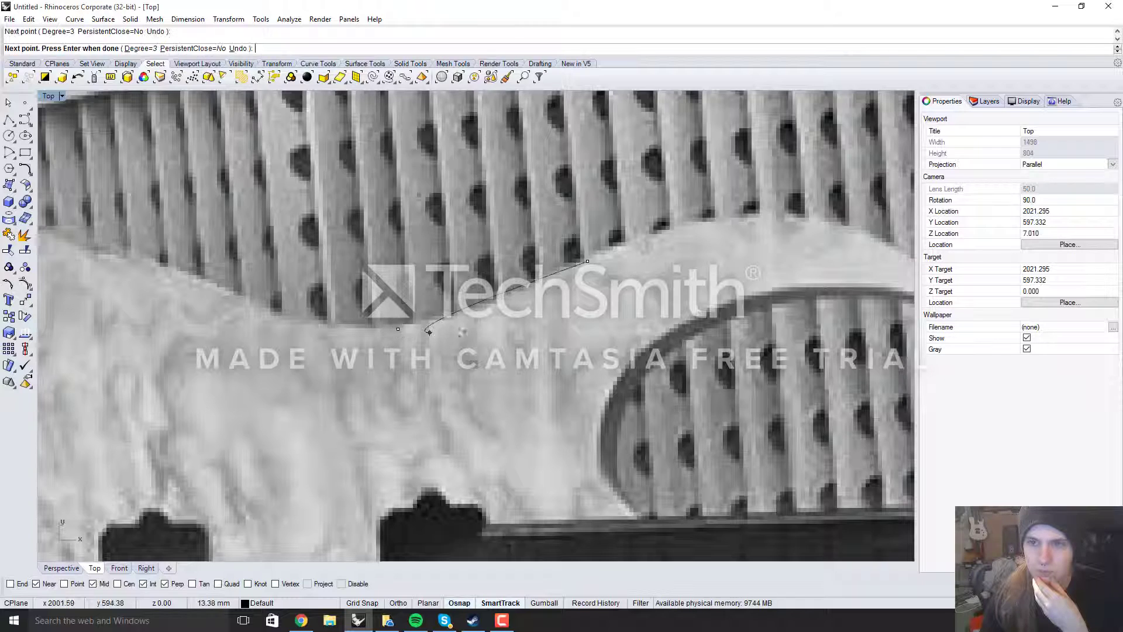
pyautogui.scroll(-3, 428, 332)
pyautogui.click(340, 308)
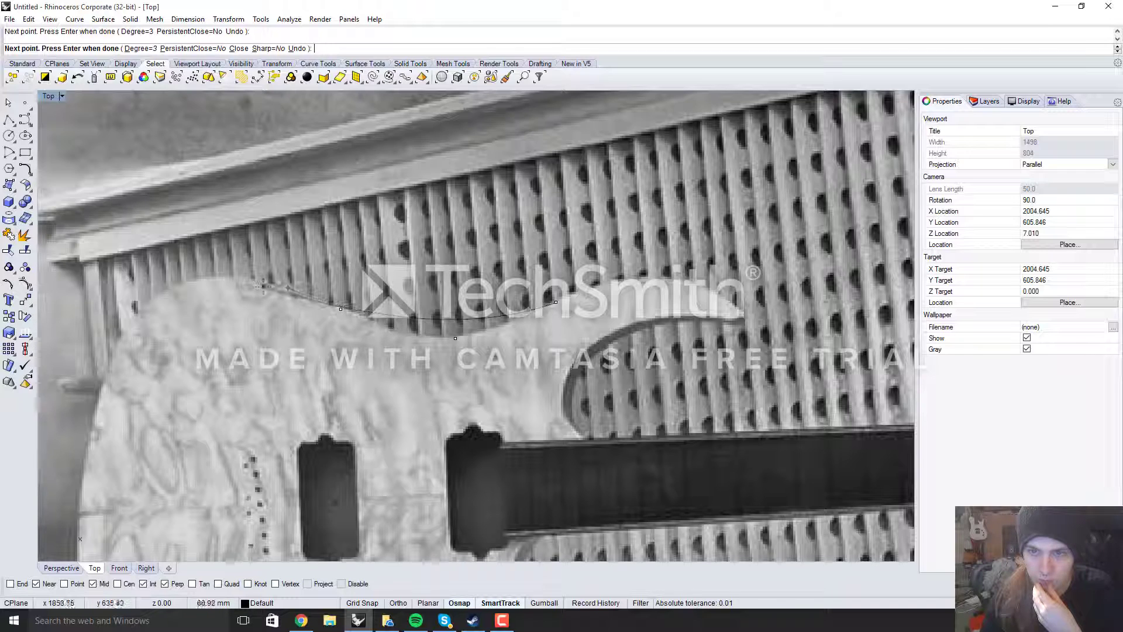
pyautogui.click(234, 278)
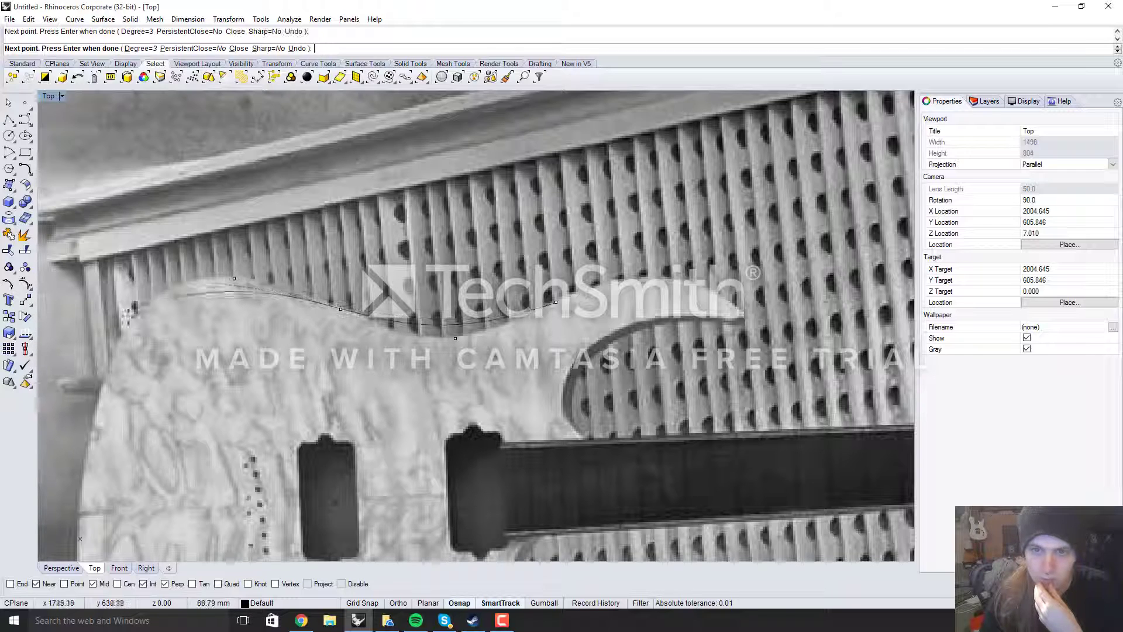
pyautogui.click(123, 327)
# Continue the control point curve down the guitar body's rear edge and around the bottom of the lower bout.
pyautogui.scroll(-11, 198, 212)
pyautogui.scroll(7, 171, 294)
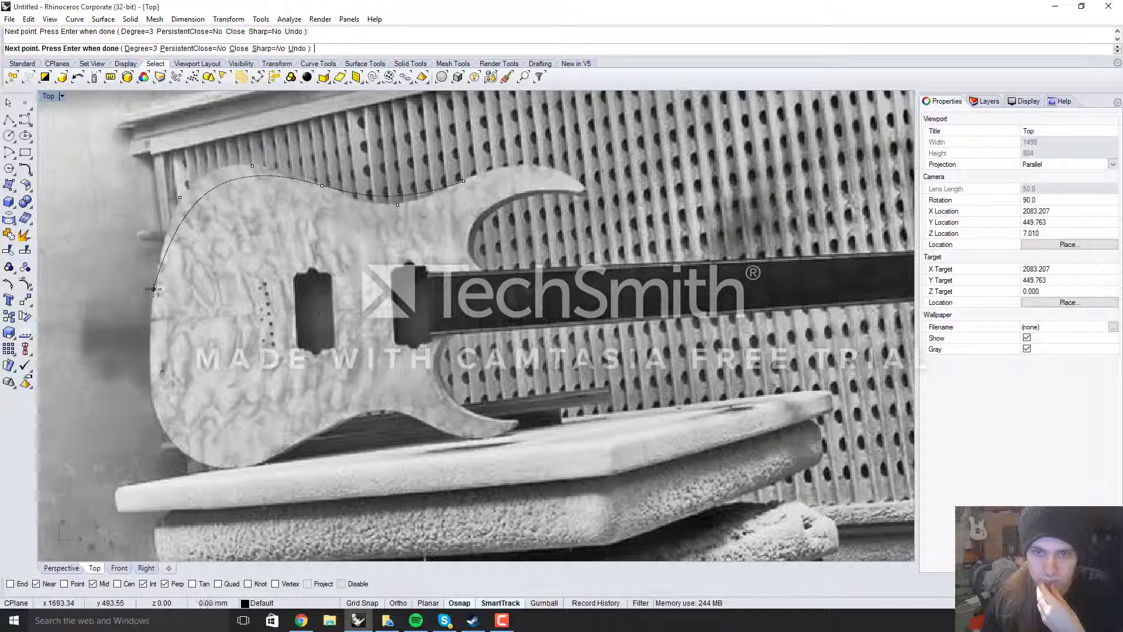
pyautogui.click(153, 288)
pyautogui.click(149, 392)
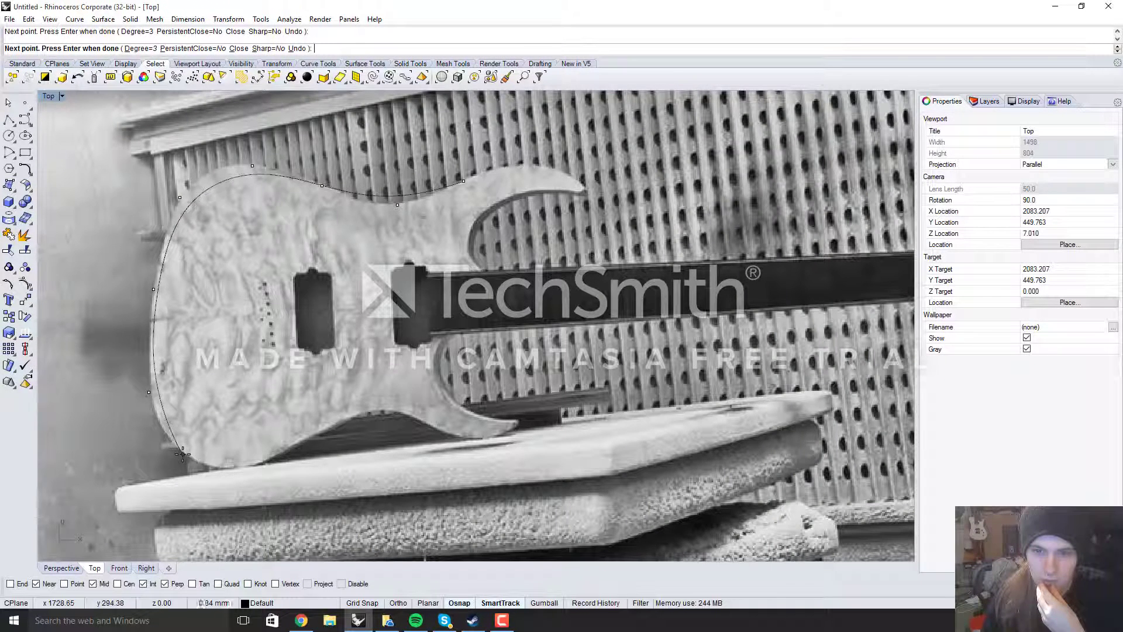
pyautogui.click(183, 453)
pyautogui.click(238, 468)
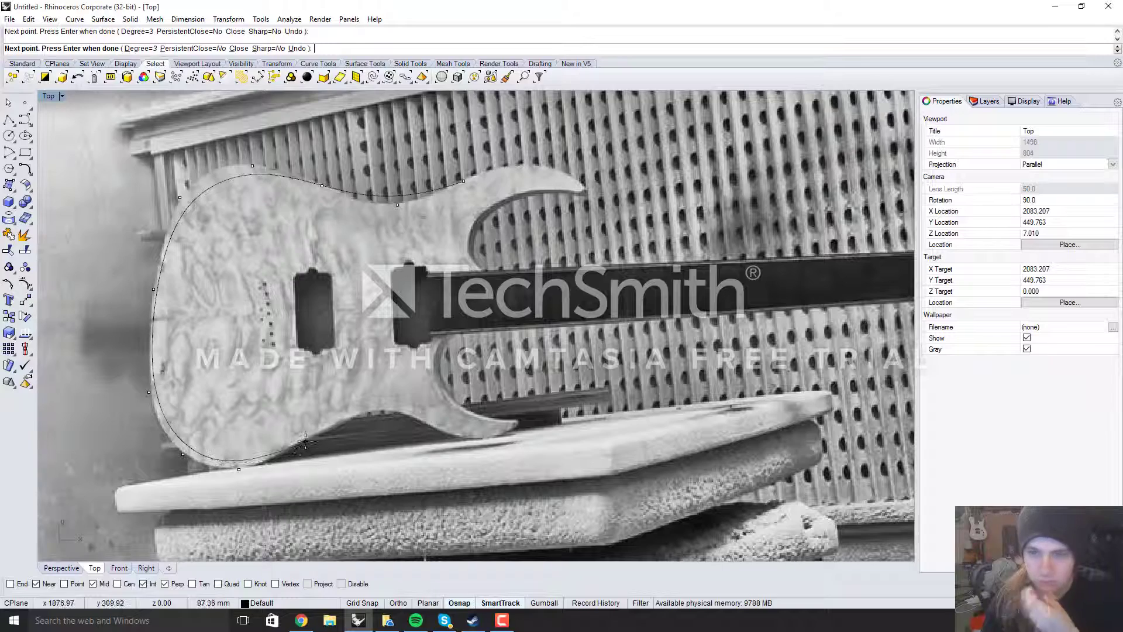
# Extend the curve along the body's lower edge through the waist to the start of the lower horn.
pyautogui.click(348, 417)
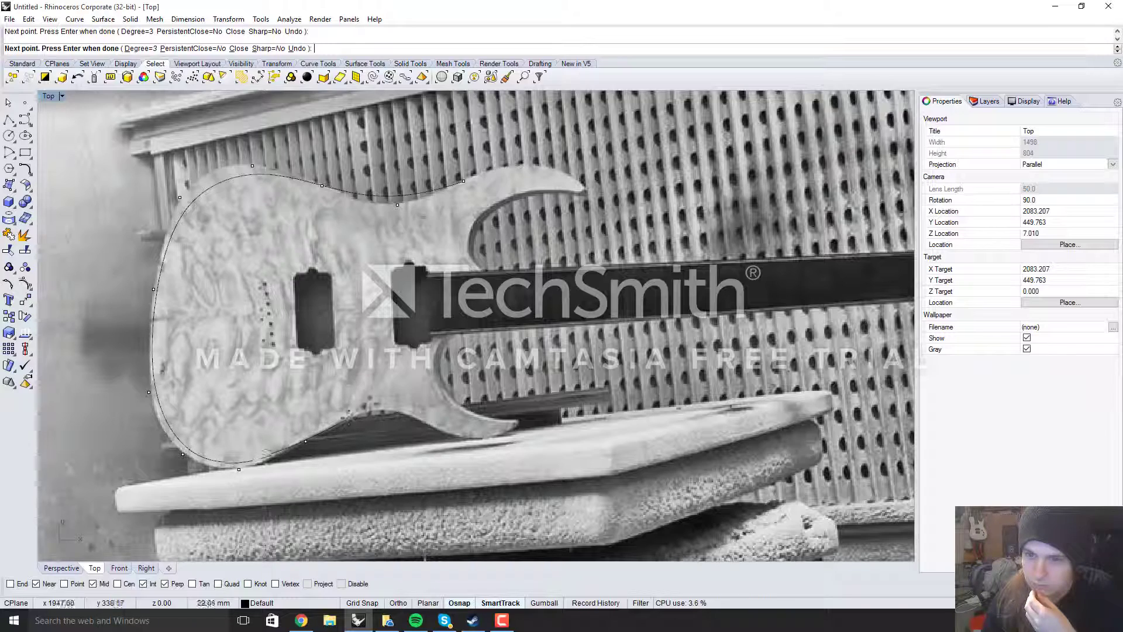
pyautogui.click(380, 408)
pyautogui.click(414, 415)
pyautogui.scroll(4, 398, 409)
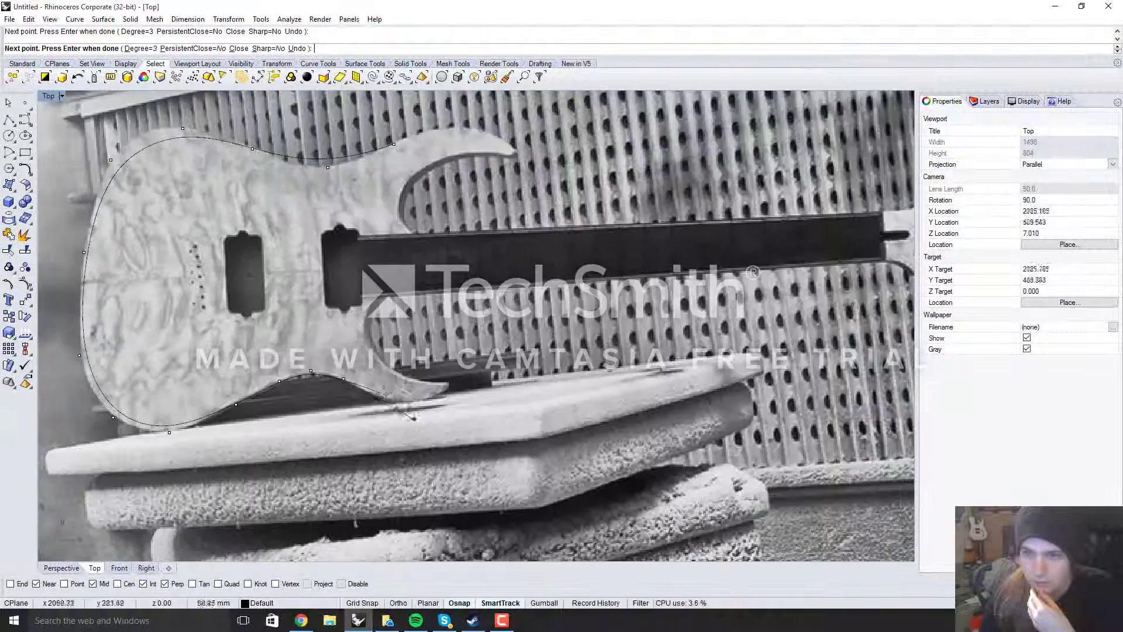
pyautogui.click(369, 400)
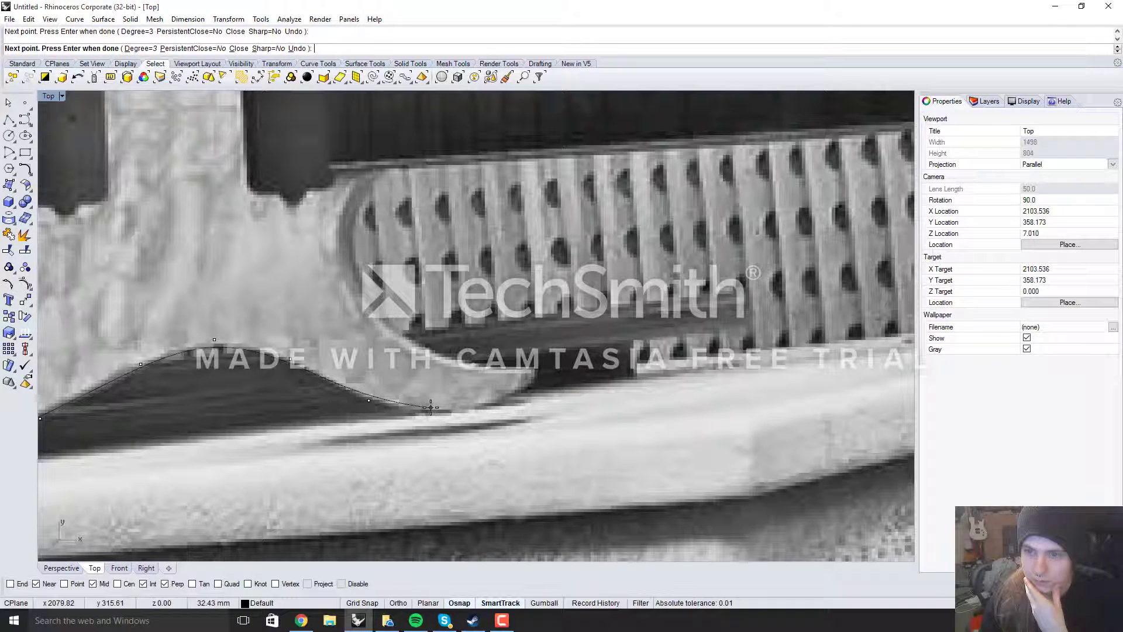
# Trace the underside of the lower horn and take the curve around its tip with closely spaced points.
pyautogui.click(430, 407)
pyautogui.click(502, 400)
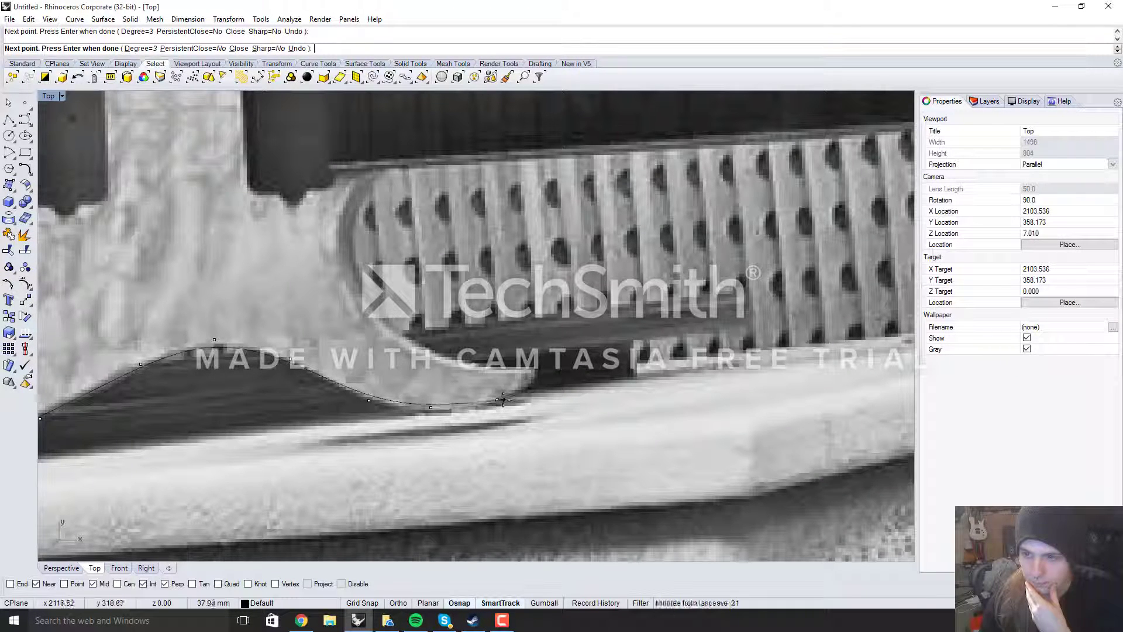
pyautogui.scroll(4, 529, 384)
pyautogui.click(529, 382)
pyautogui.click(541, 347)
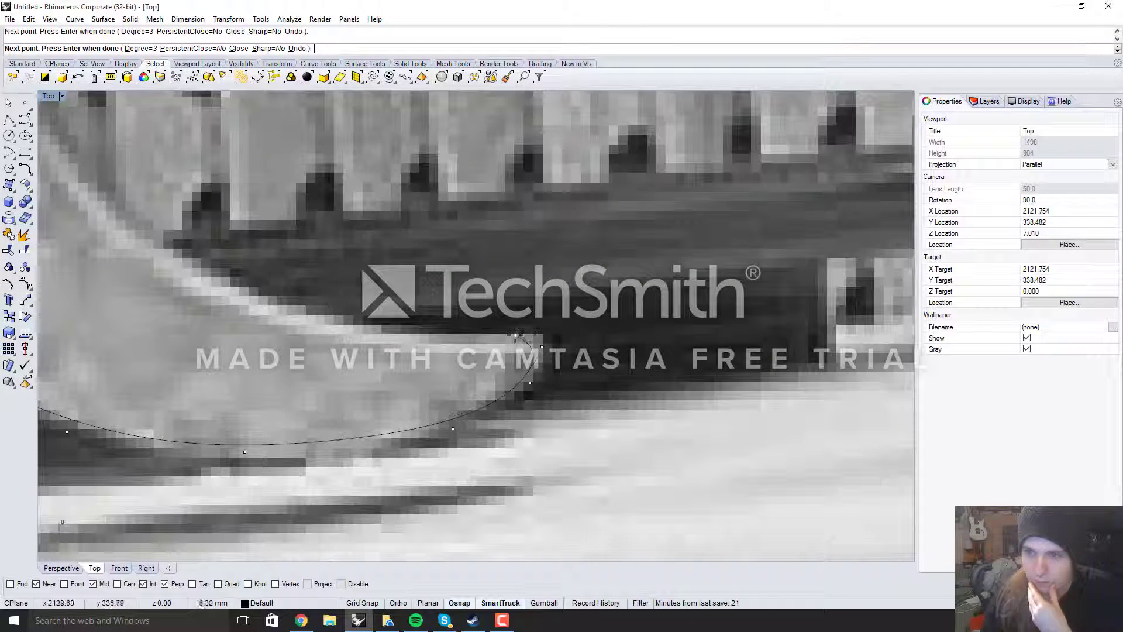
# Trace the lower horn's inner edge and the lower cutaway back to the neck.
pyautogui.click(372, 326)
pyautogui.scroll(-10, 559, 426)
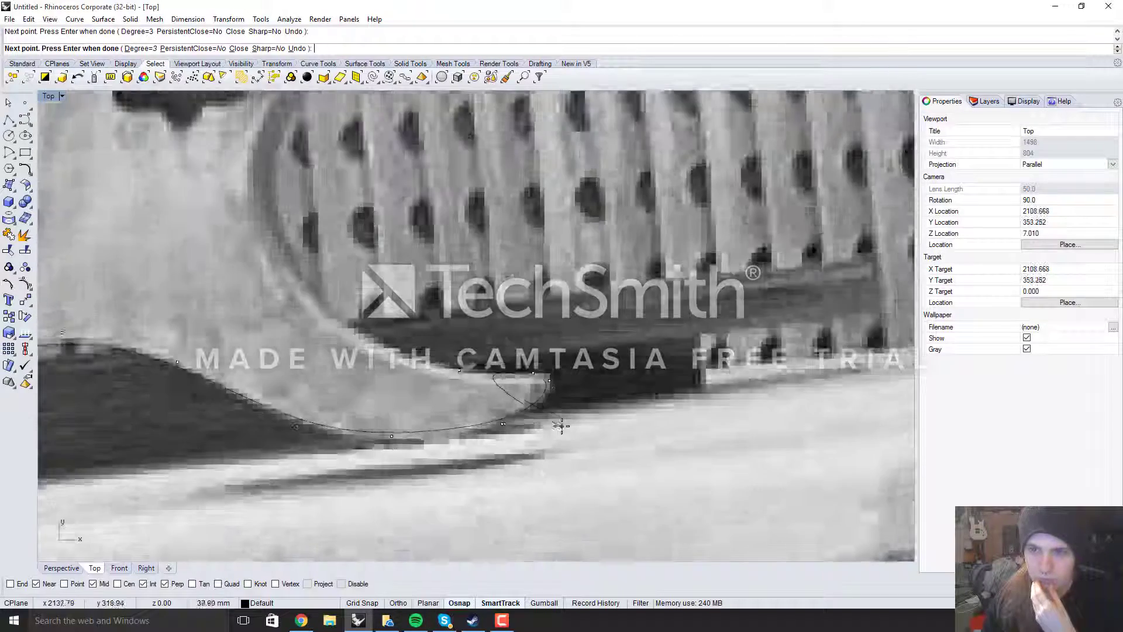
pyautogui.scroll(6, 436, 364)
pyautogui.click(412, 376)
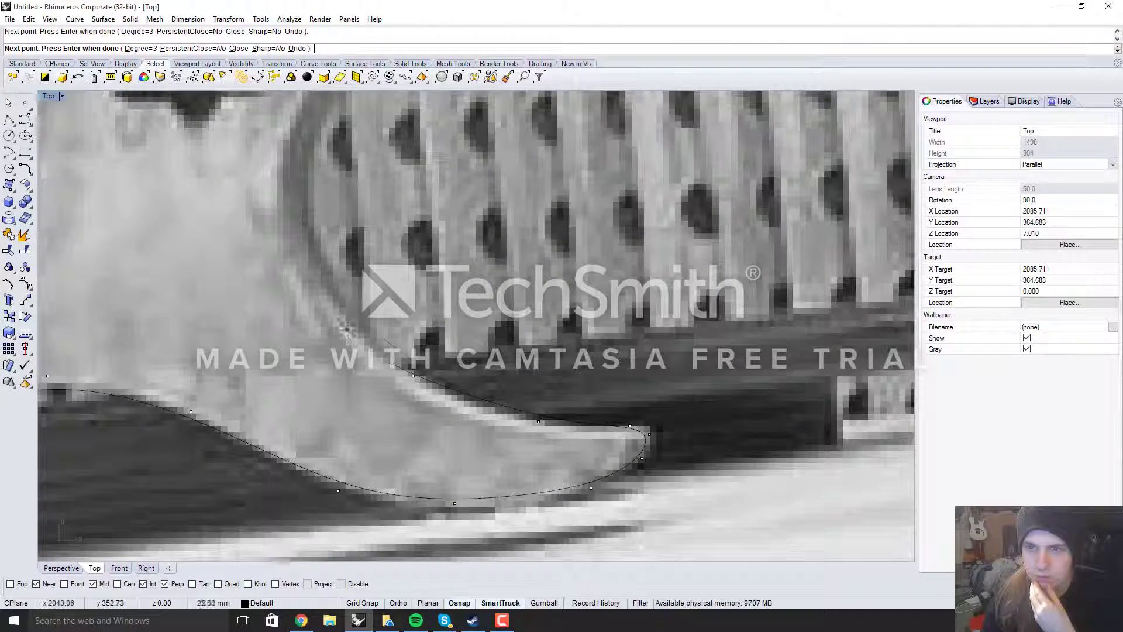
pyautogui.click(318, 261)
pyautogui.scroll(-10, 297, 408)
pyautogui.scroll(4, 312, 304)
pyautogui.click(314, 313)
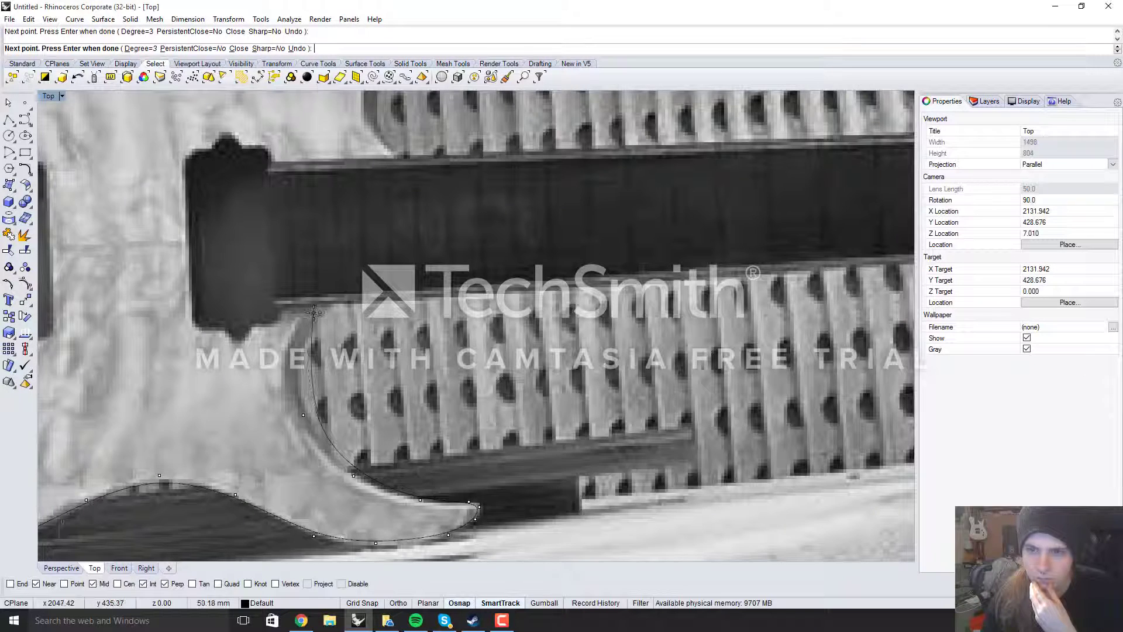
# Carry the curve across the neck in a rounded bulge to the start of the upper cutaway.
pyautogui.click(359, 274)
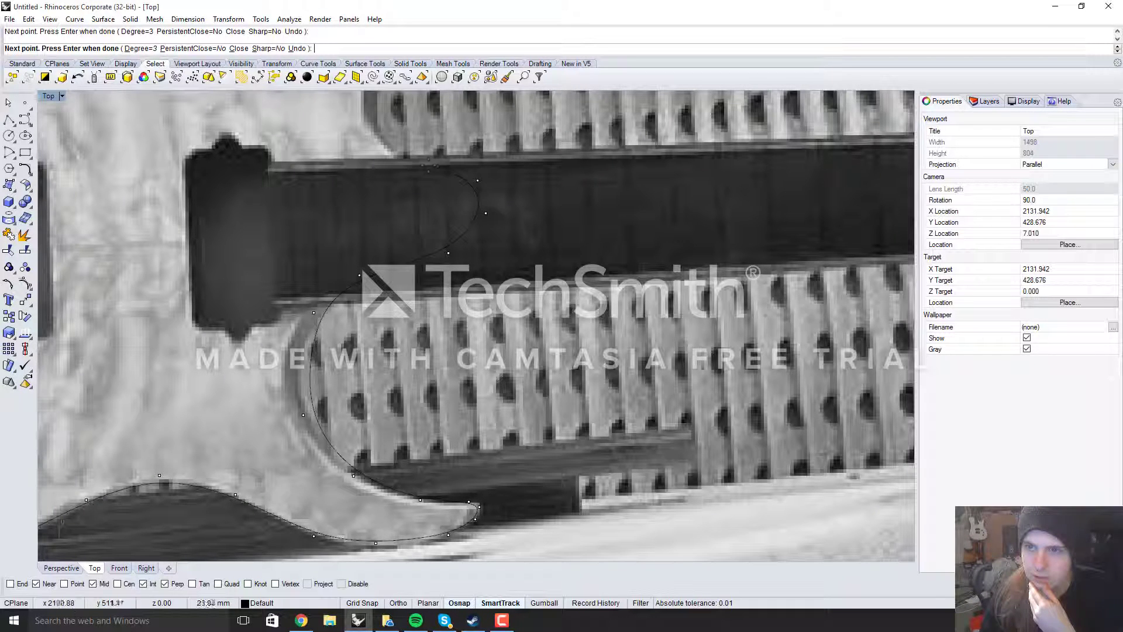
pyautogui.click(415, 159)
pyautogui.scroll(-6, 415, 159)
pyautogui.scroll(8, 380, 234)
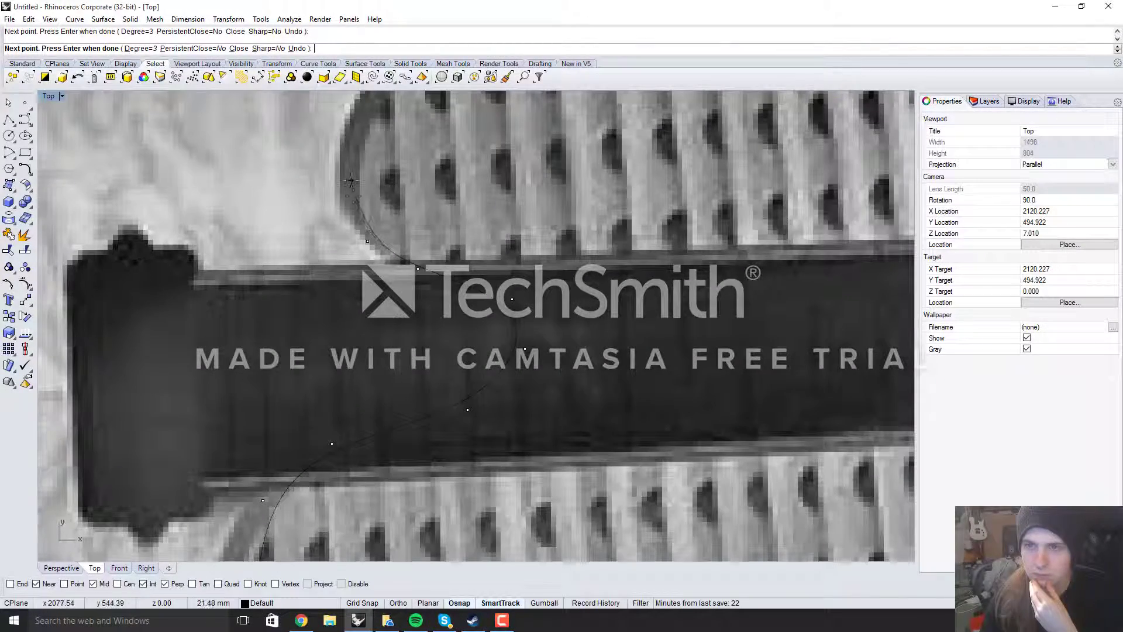
# Trace the upper cutaway and around the upper horn's tip, and close the curve at its start point.
pyautogui.click(349, 175)
pyautogui.scroll(-5, 349, 176)
pyautogui.scroll(3, 374, 298)
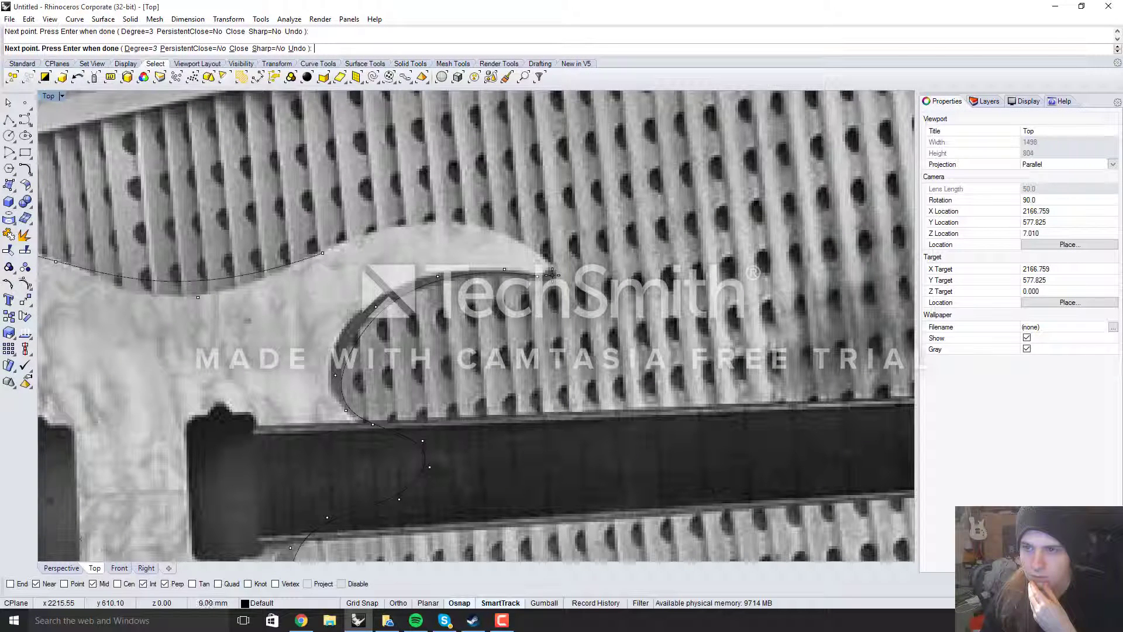
pyautogui.click(537, 249)
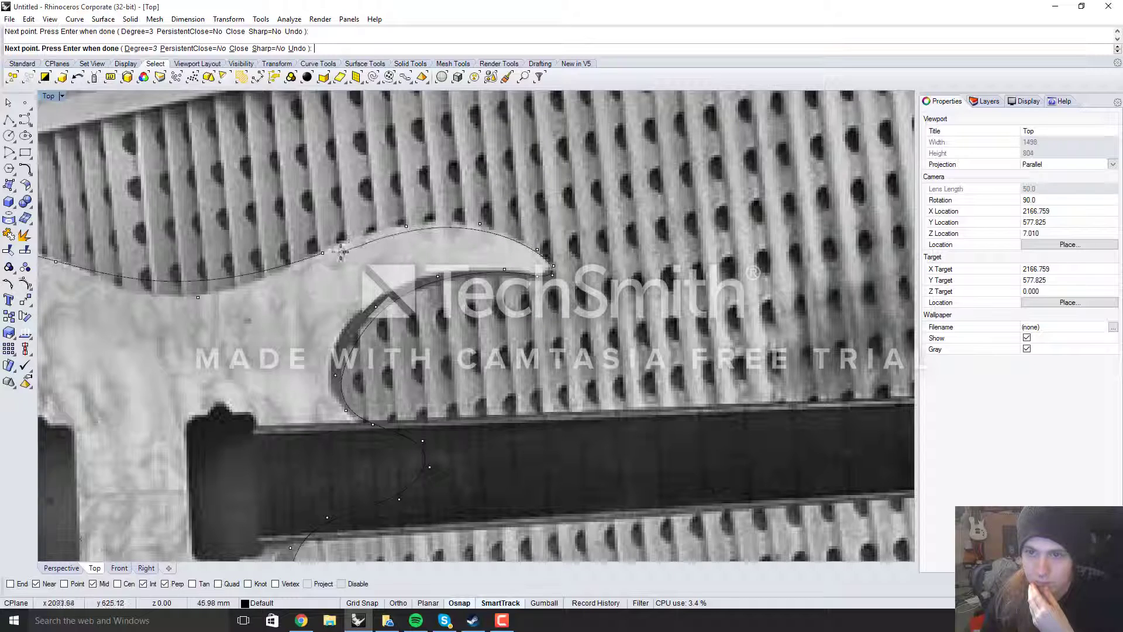
pyautogui.click(330, 253)
pyautogui.scroll(-4, 435, 263)
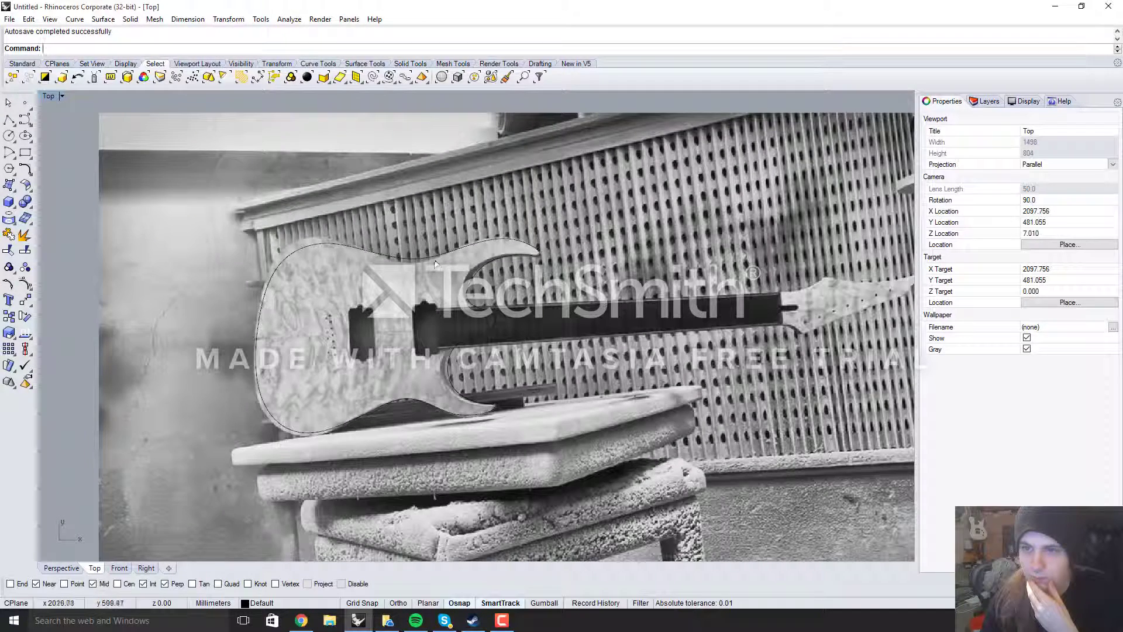
# Display the closed outline's control points and move the two at the upper rear bout outward to match the photo.
pyautogui.click(435, 263)
pyautogui.scroll(3, 368, 304)
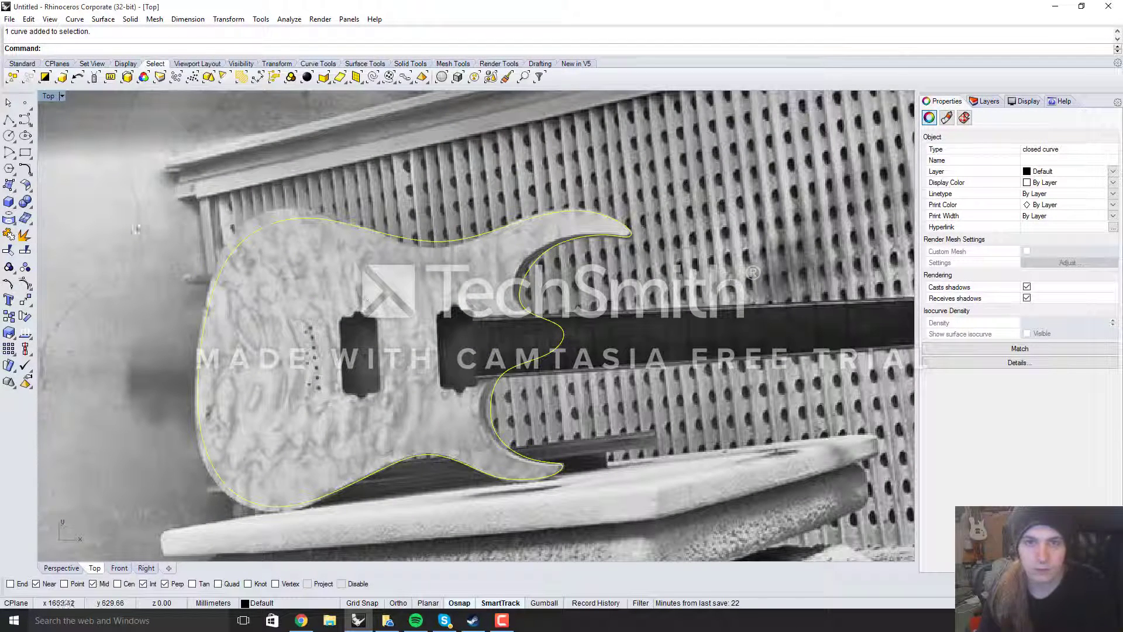
pyautogui.click(22, 287)
pyautogui.scroll(4, 291, 217)
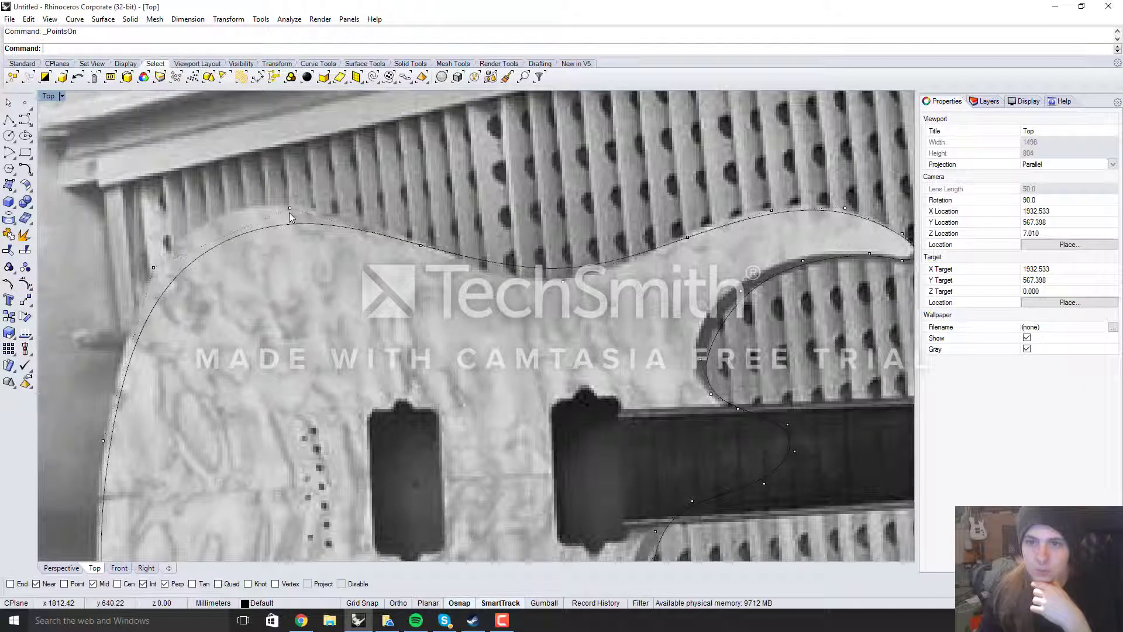
pyautogui.moveTo(292, 212); pyautogui.dragTo(258, 182)
pyautogui.moveTo(153, 267); pyautogui.dragTo(136, 261)
pyautogui.scroll(-12, 269, 198)
pyautogui.scroll(12, 232, 236)
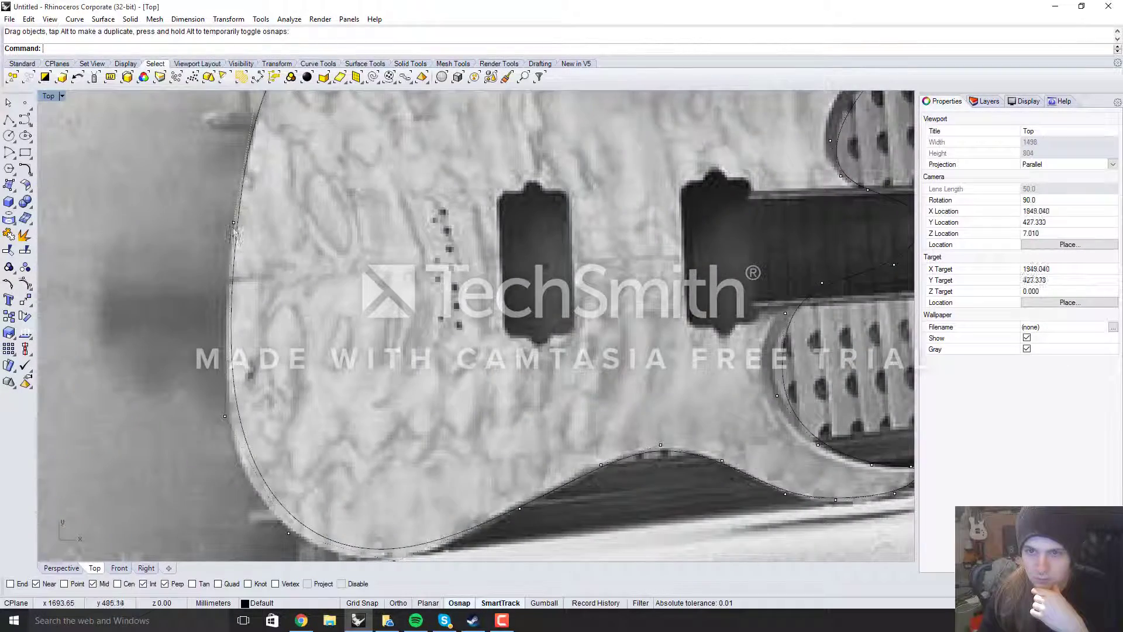
# Move the control points along the rear edge and the bottom of the lower bout outward onto the photographed body edge.
pyautogui.moveTo(233, 223); pyautogui.dragTo(227, 223)
pyautogui.scroll(-5, 227, 221)
pyautogui.scroll(5, 265, 439)
pyautogui.moveTo(262, 387); pyautogui.dragTo(249, 400)
pyautogui.scroll(4, 196, 281)
pyautogui.moveTo(198, 262); pyautogui.dragTo(184, 269)
pyautogui.scroll(-8, 146, 251)
pyautogui.scroll(4, 280, 358)
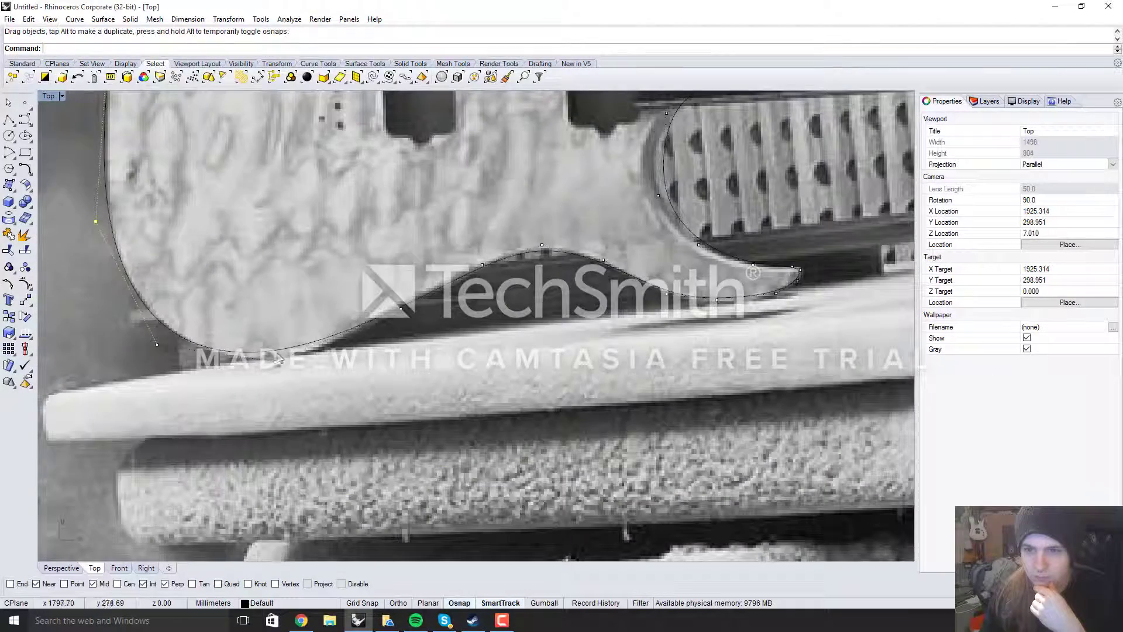
pyautogui.moveTo(276, 363); pyautogui.dragTo(282, 367)
pyautogui.scroll(-6, 405, 306)
# Adjust the control points on the underside and tip of the lower horn to fit the photo.
pyautogui.scroll(12, 503, 280)
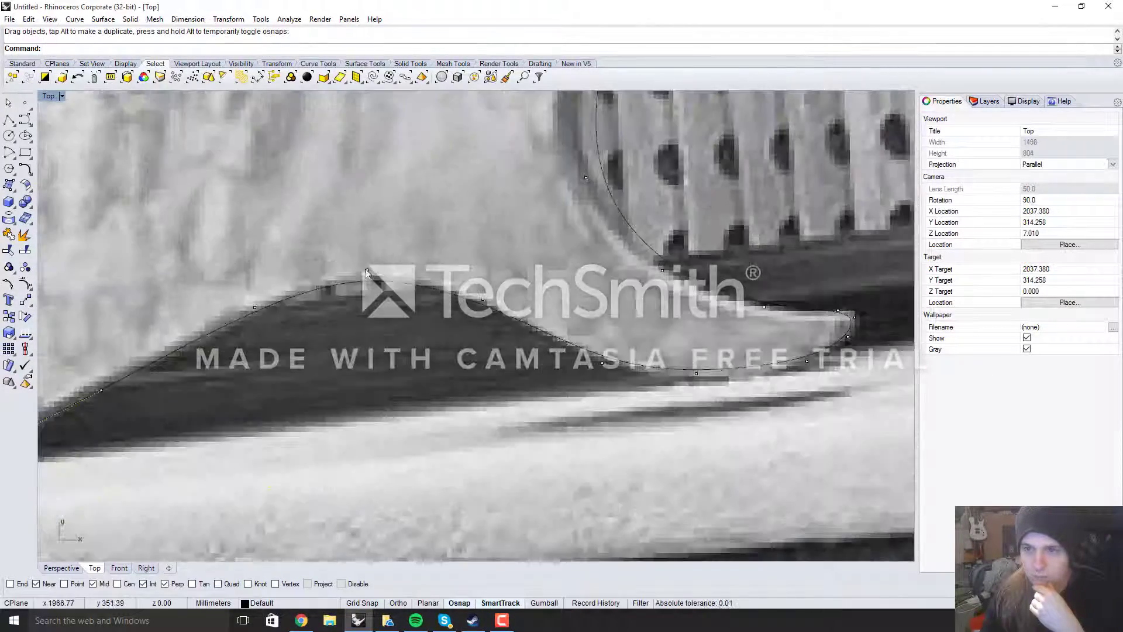
pyautogui.scroll(-5, 365, 266)
pyautogui.scroll(5, 454, 321)
pyautogui.moveTo(453, 321); pyautogui.dragTo(573, 336)
pyautogui.scroll(-8, 573, 336)
pyautogui.scroll(12, 672, 292)
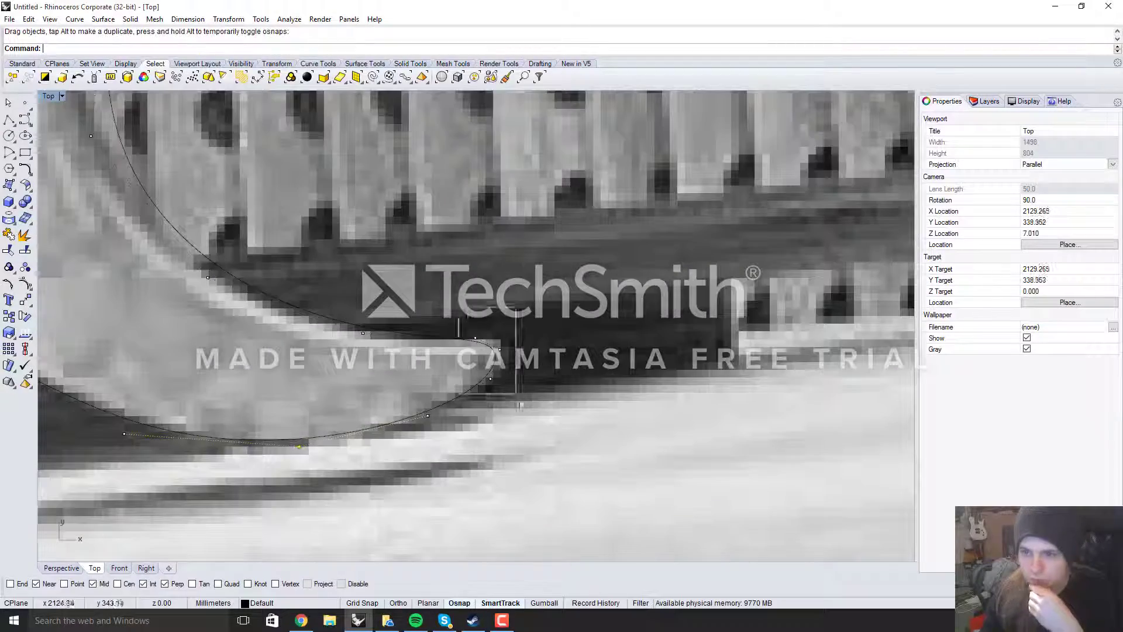
pyautogui.moveTo(500, 349); pyautogui.dragTo(506, 352)
pyautogui.scroll(-11, 509, 348)
pyautogui.scroll(4, 298, 267)
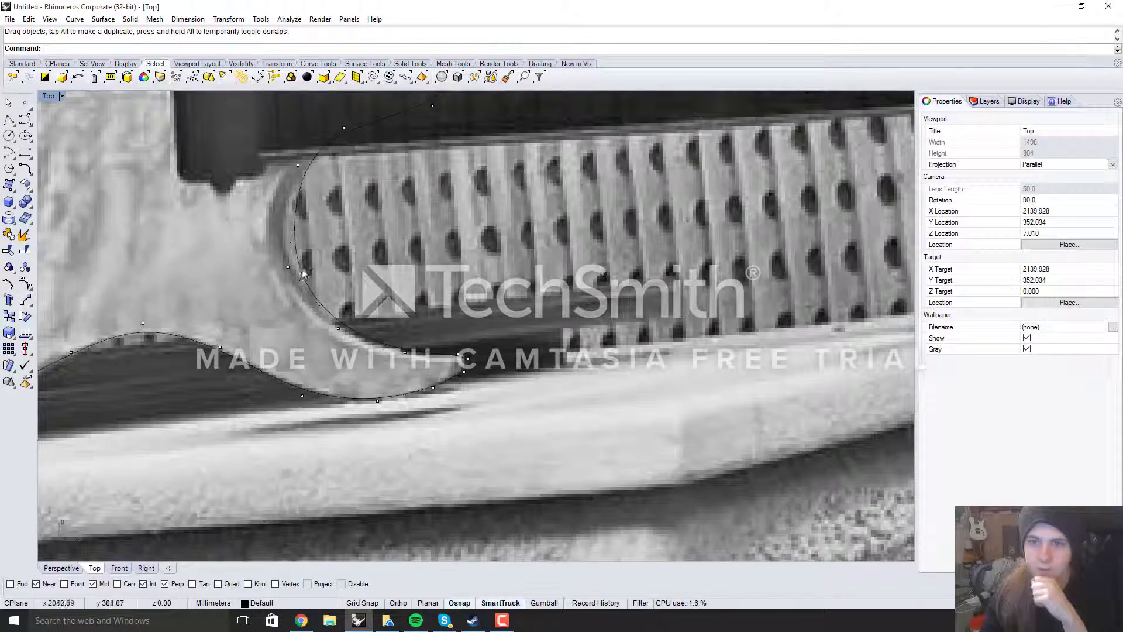
# Pull the control points of the lower cutaway inward so the curve follows the photographed edge up to the neck.
pyautogui.moveTo(288, 267); pyautogui.dragTo(268, 261)
pyautogui.scroll(-3, 316, 310)
pyautogui.scroll(8, 337, 327)
pyautogui.moveTo(346, 321); pyautogui.dragTo(343, 335)
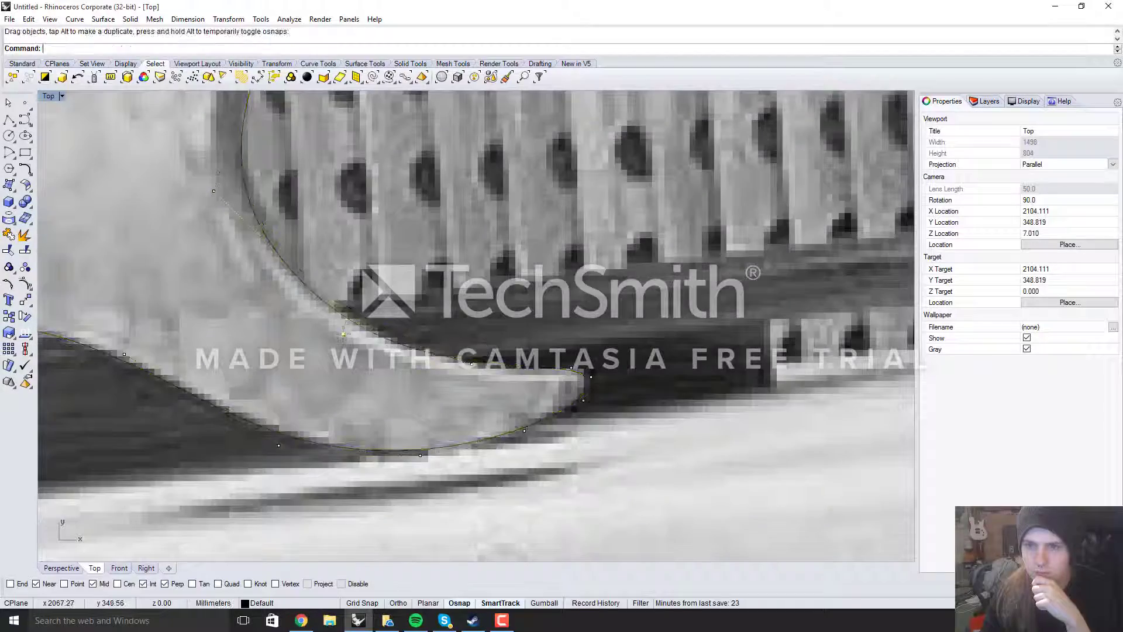
pyautogui.scroll(-8, 353, 331)
pyautogui.scroll(4, 329, 207)
pyautogui.moveTo(318, 188); pyautogui.dragTo(312, 182)
pyautogui.scroll(-12, 363, 275)
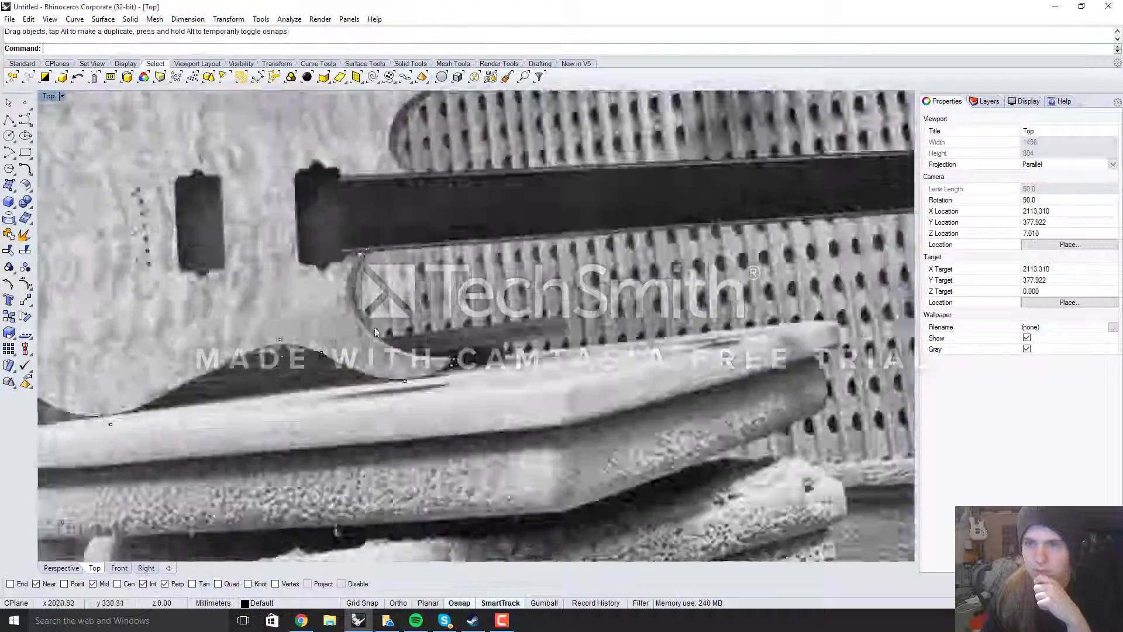
# Reposition the control points of the upper cutaway so the curve follows its photographed rim.
pyautogui.scroll(10, 386, 187)
pyautogui.moveTo(332, 267); pyautogui.dragTo(320, 231)
pyautogui.moveTo(346, 309); pyautogui.dragTo(331, 309)
pyautogui.scroll(-8, 331, 292)
pyautogui.scroll(10, 387, 226)
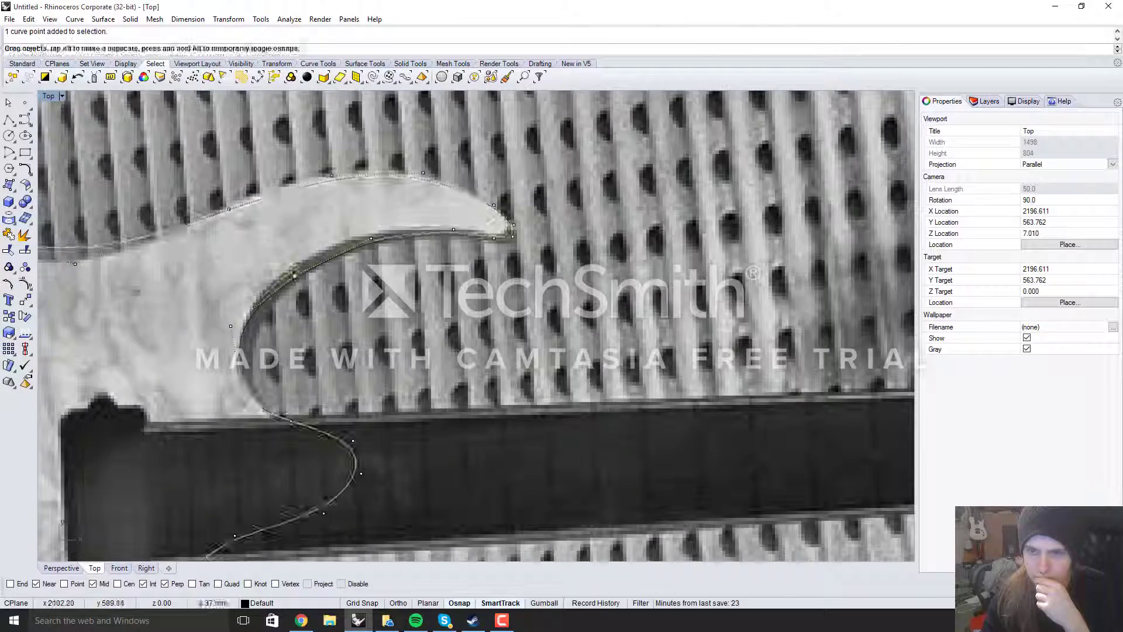
pyautogui.moveTo(388, 226); pyautogui.dragTo(387, 225)
# Adjust the control points around the upper horn, raising the two on its outer edge to match the photo.
pyautogui.scroll(6, 528, 178)
pyautogui.moveTo(485, 228); pyautogui.dragTo(494, 282)
pyautogui.scroll(-12, 501, 278)
pyautogui.scroll(12, 446, 255)
pyautogui.moveTo(412, 246); pyautogui.dragTo(405, 231)
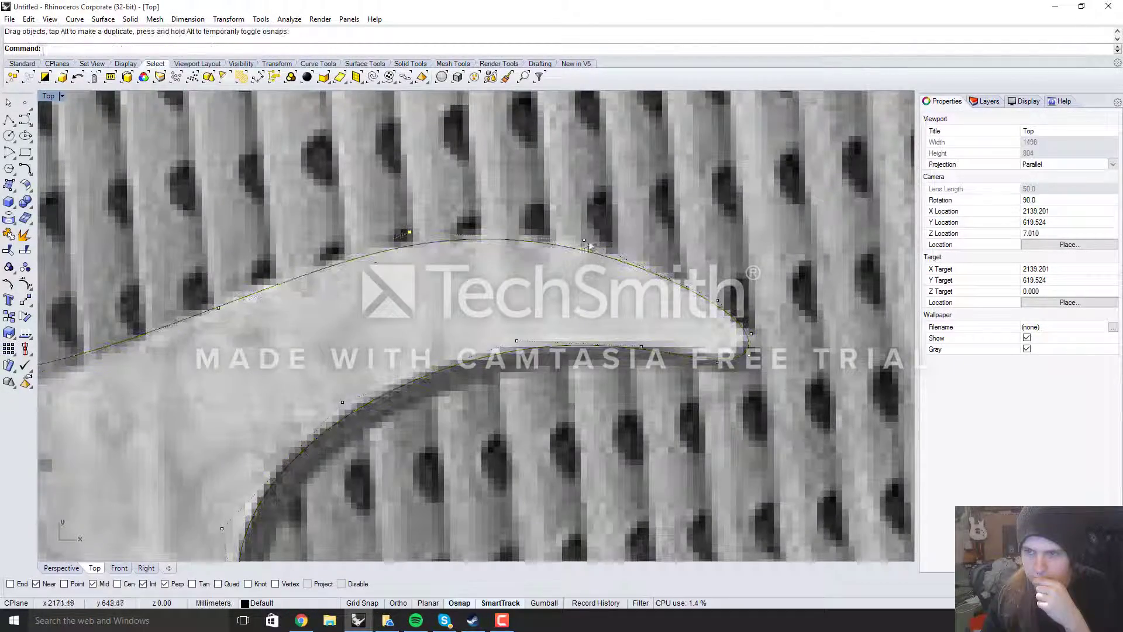
pyautogui.moveTo(584, 240); pyautogui.dragTo(591, 237)
# Move the control points where the upper horn runs into the waist onto the photographed edge.
pyautogui.scroll(-12, 411, 242)
pyautogui.scroll(6, 296, 264)
pyautogui.moveTo(262, 305); pyautogui.dragTo(246, 327)
pyautogui.scroll(6, 432, 254)
pyautogui.moveTo(396, 253); pyautogui.dragTo(400, 242)
pyautogui.scroll(-6, 380, 257)
# Fit the upper waist by moving the control point on its rear slope and the one below its lowest part.
pyautogui.scroll(4, 315, 285)
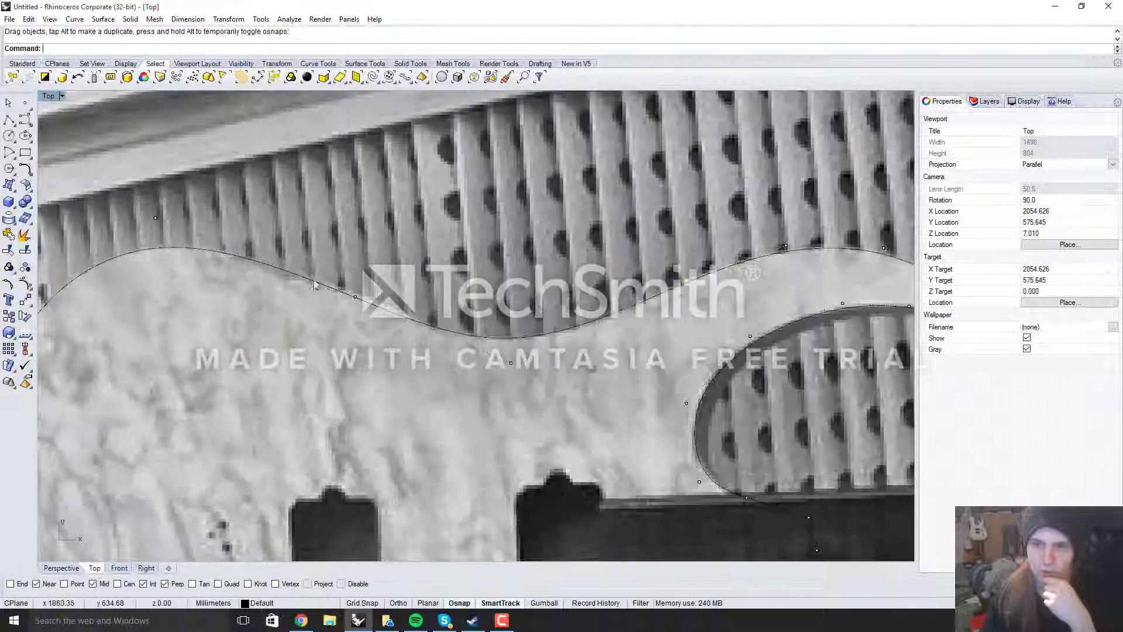
pyautogui.scroll(3, 375, 304)
pyautogui.moveTo(375, 305); pyautogui.dragTo(376, 289)
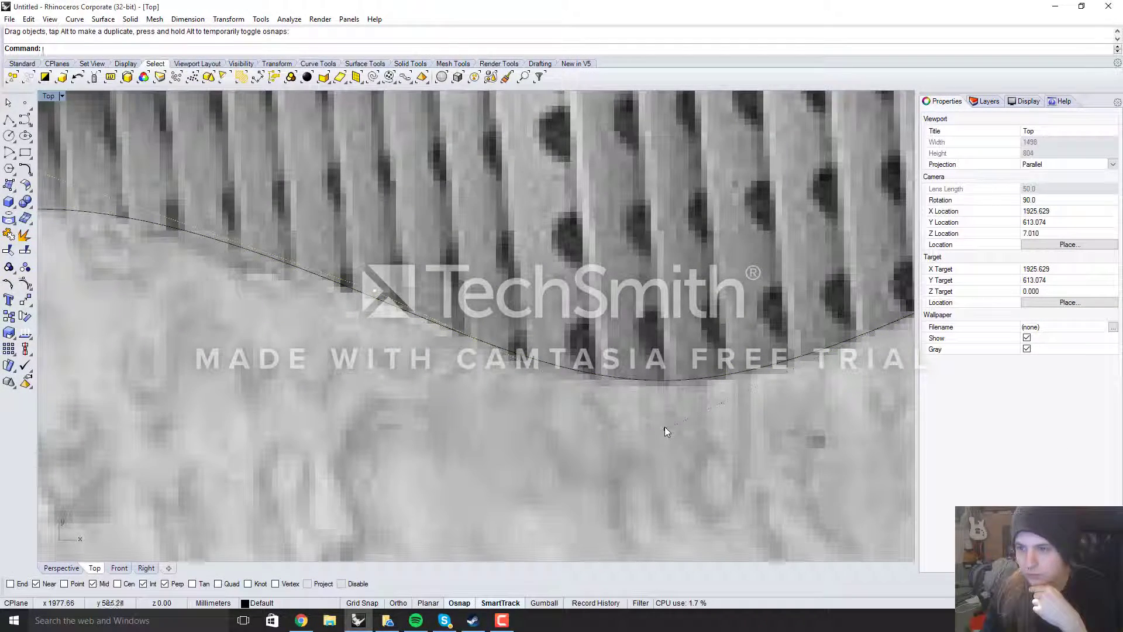
pyautogui.moveTo(664, 429); pyautogui.dragTo(641, 433)
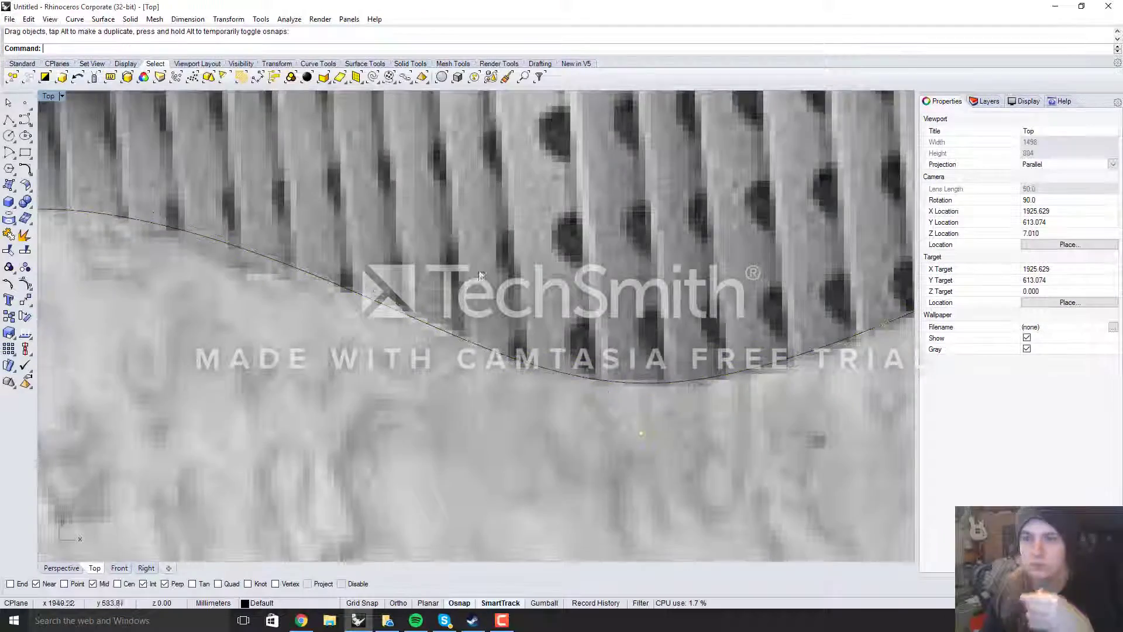
# Check the whole outline against the photo and nudge the control point on the slope between lower bout and waist.
pyautogui.scroll(-6, 359, 236)
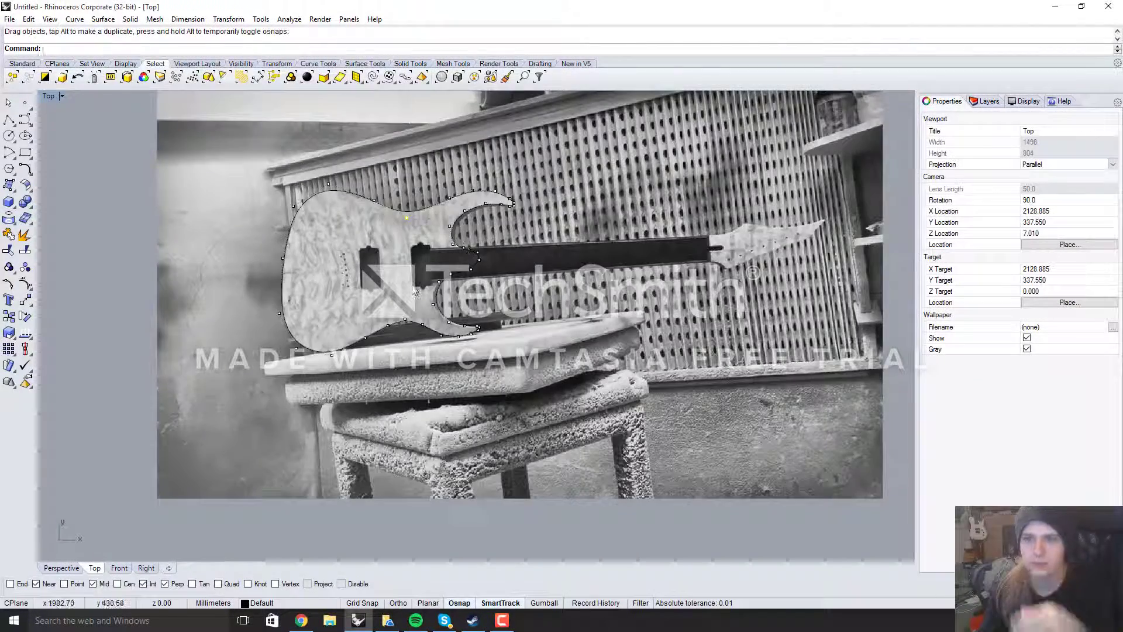
pyautogui.scroll(8, 279, 306)
pyautogui.scroll(-3, 266, 313)
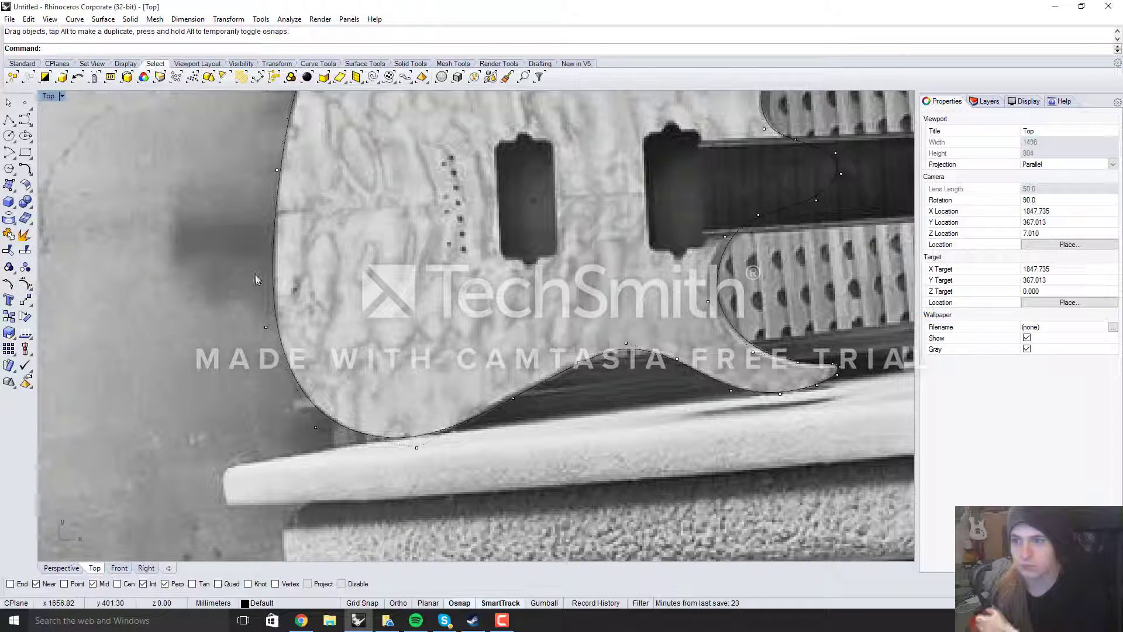
pyautogui.scroll(6, 466, 379)
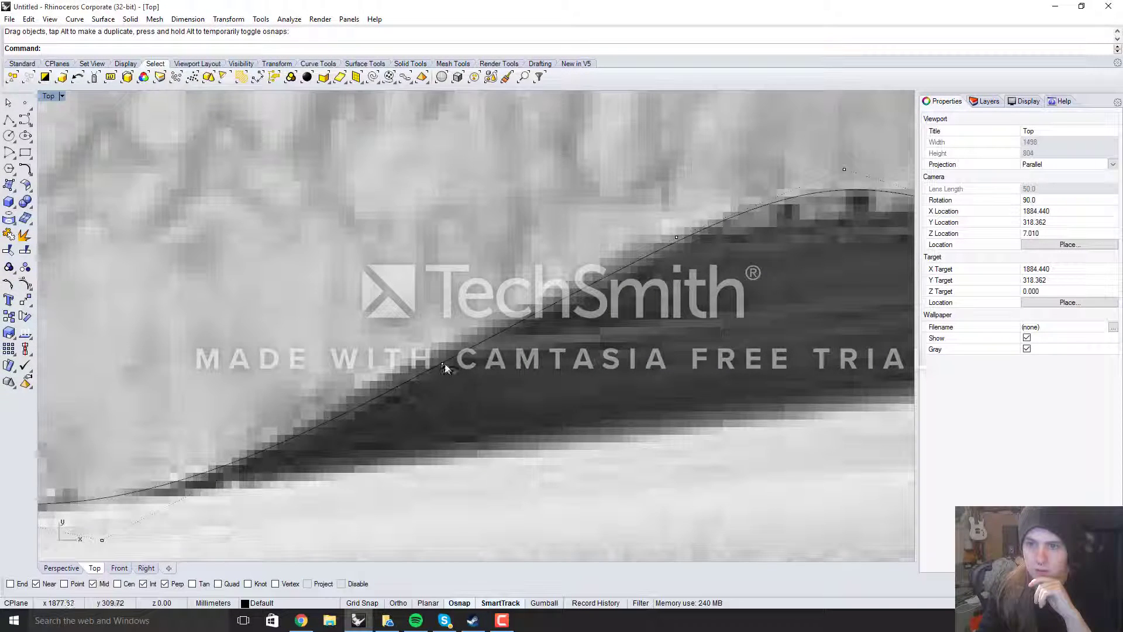
pyautogui.click(437, 362)
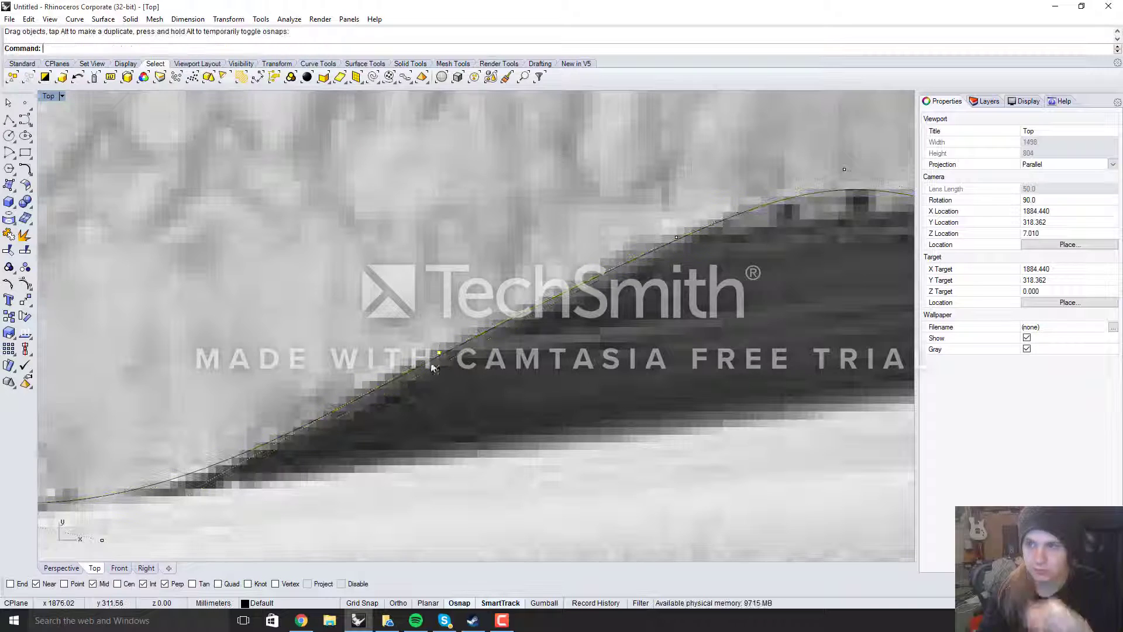
pyautogui.scroll(-3, 432, 367)
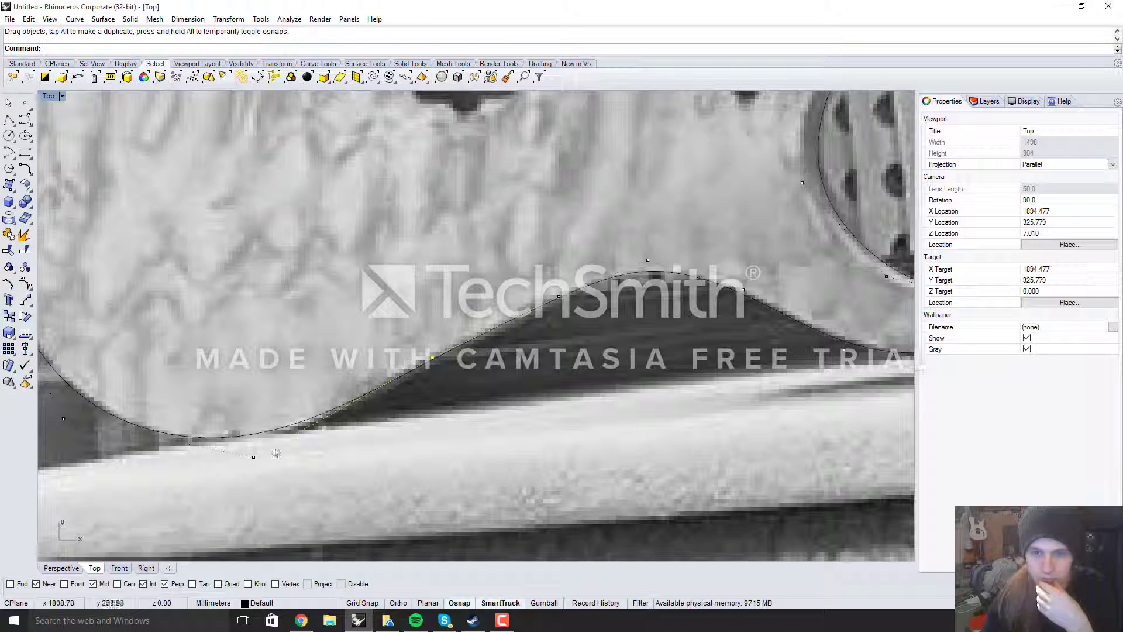
# Nudge the control point below the lower bout's lowest part to fit the photo and turn off the outline's control points.
pyautogui.moveTo(253, 459); pyautogui.dragTo(259, 461)
pyautogui.scroll(-13, 199, 383)
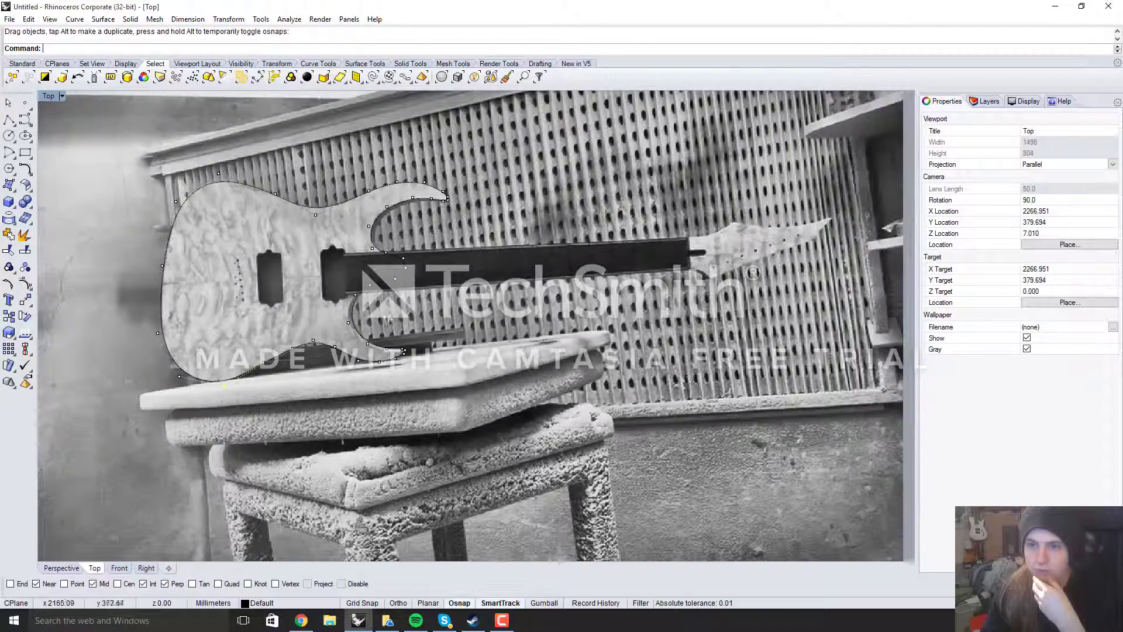
pyautogui.scroll(5, 383, 325)
pyautogui.scroll(-5, 309, 289)
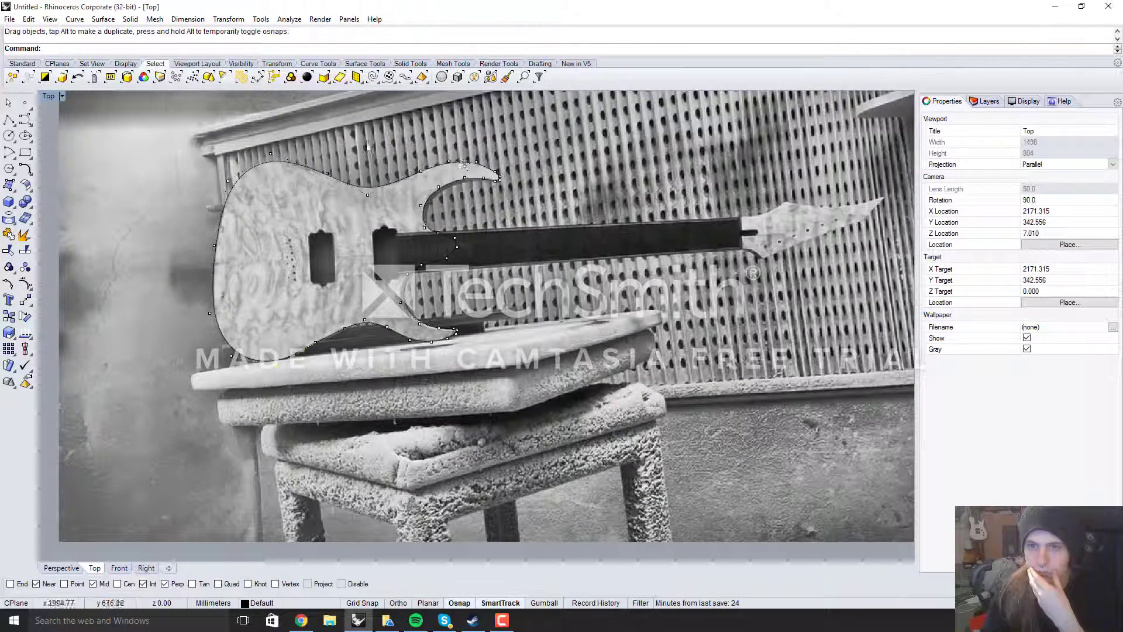
pyautogui.scroll(-5, 366, 166)
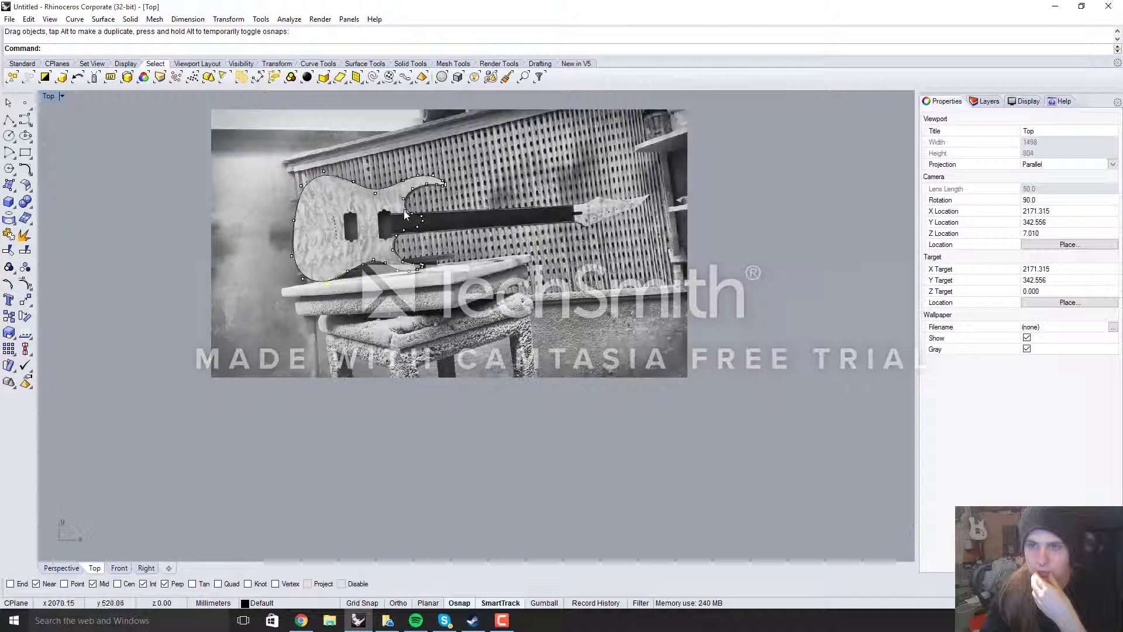
pyautogui.click(25, 267)
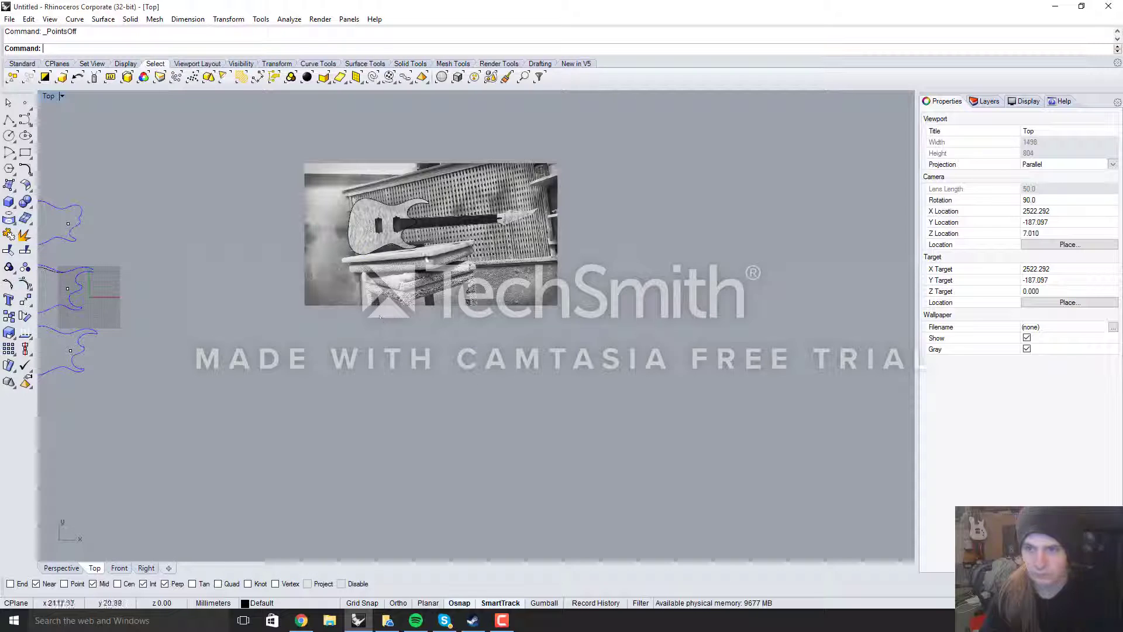
# Hide the background bitmap and examine the body outline on its own.
pyautogui.scroll(4, 381, 316)
pyautogui.click(50, 19)
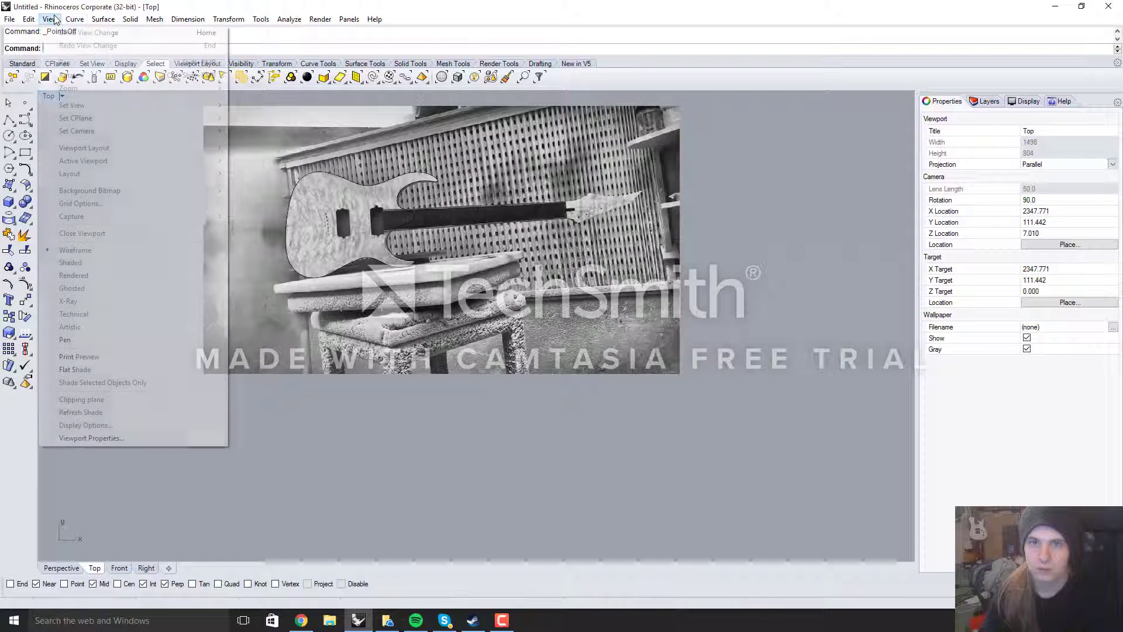
pyautogui.moveTo(118, 191)
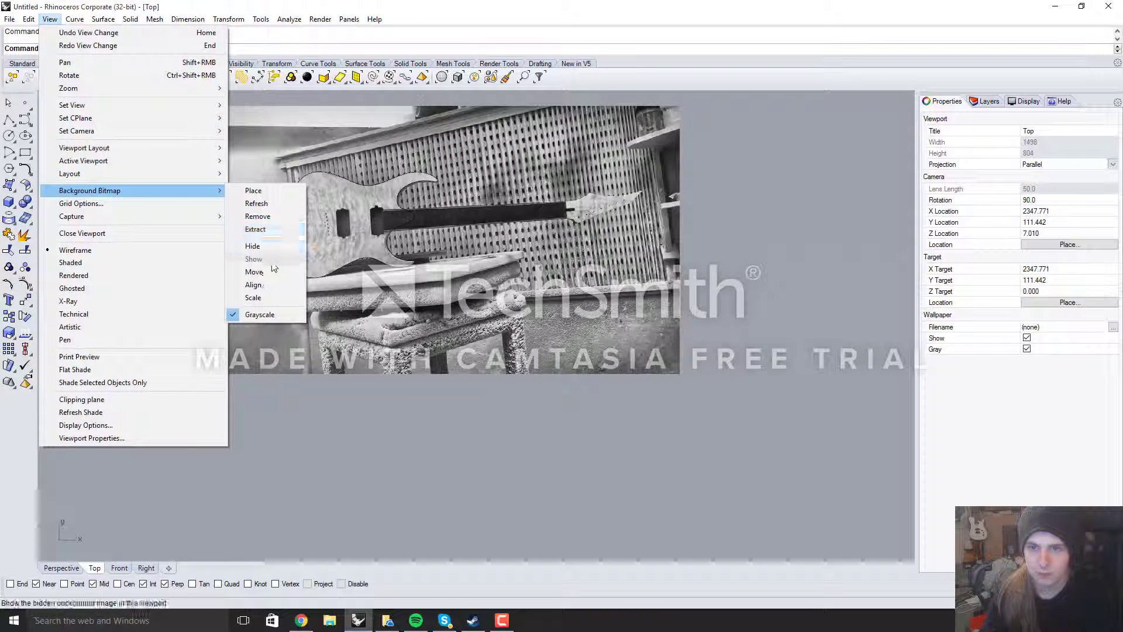
pyautogui.click(255, 246)
pyautogui.scroll(-2, 466, 298)
pyautogui.scroll(5, 466, 297)
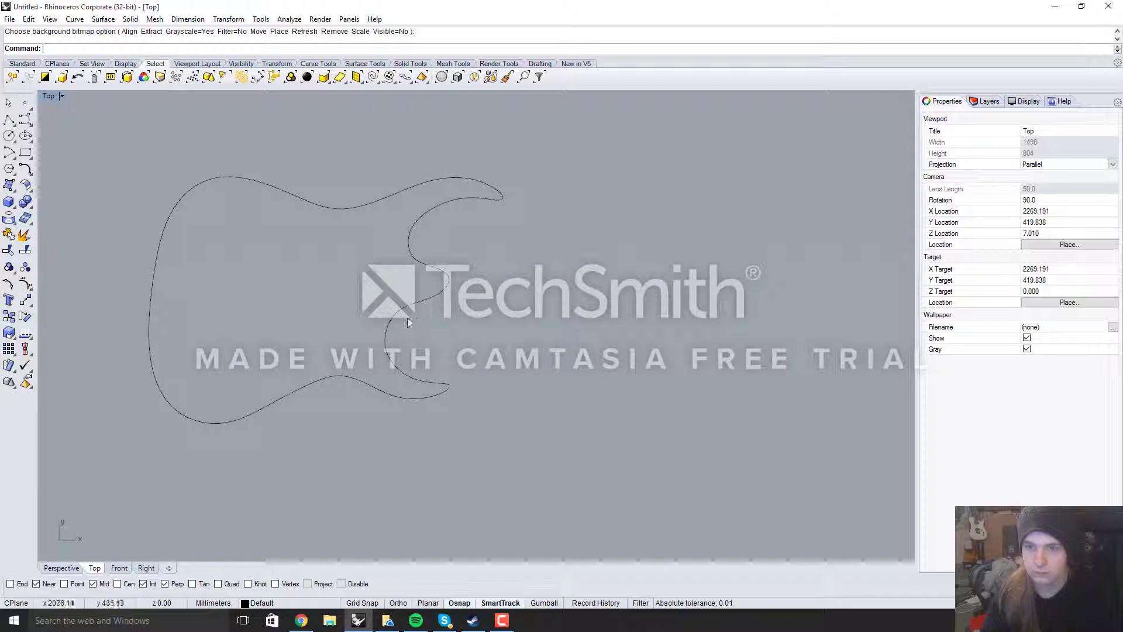
pyautogui.scroll(-2, 454, 290)
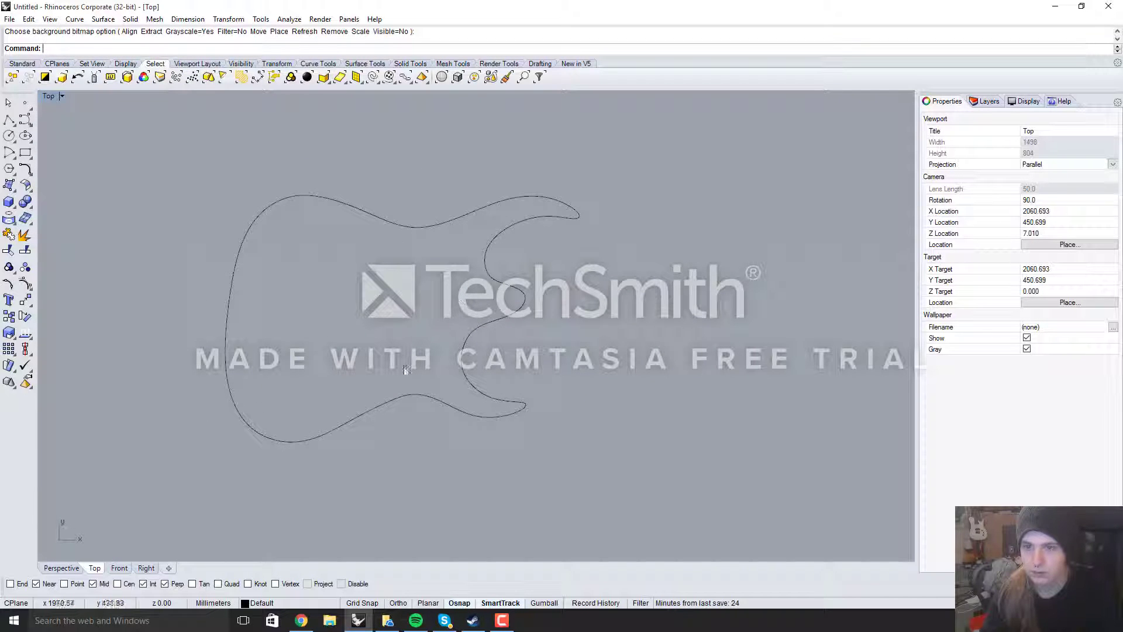
# Briefly turn on the outline's control points to review their spacing and bring the background bitmap back.
pyautogui.click(242, 375)
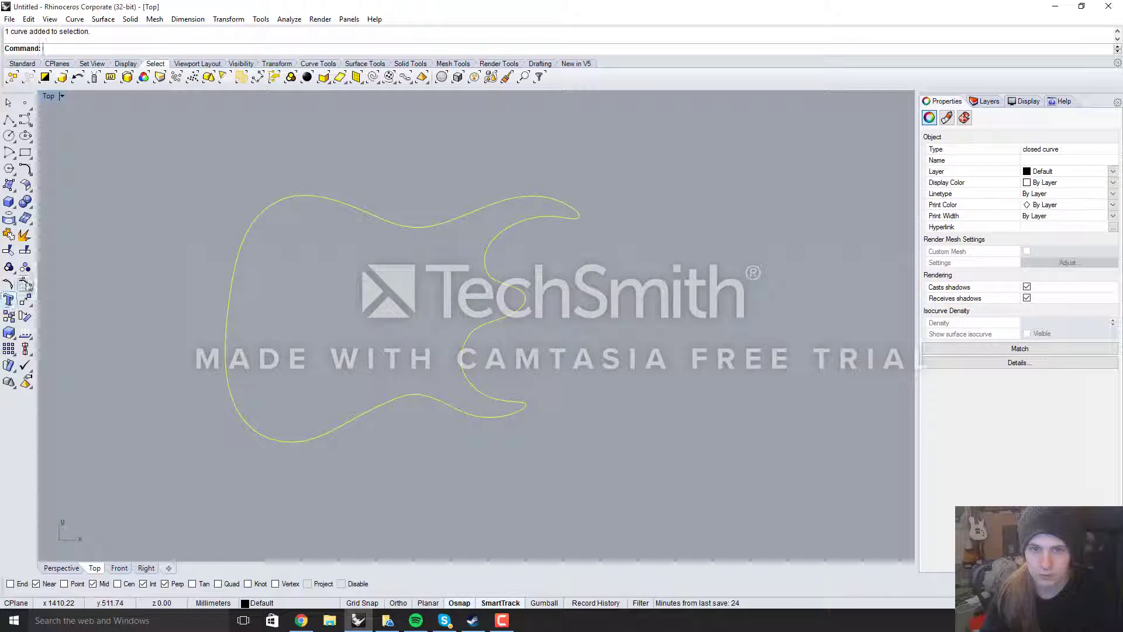
pyautogui.click(26, 285)
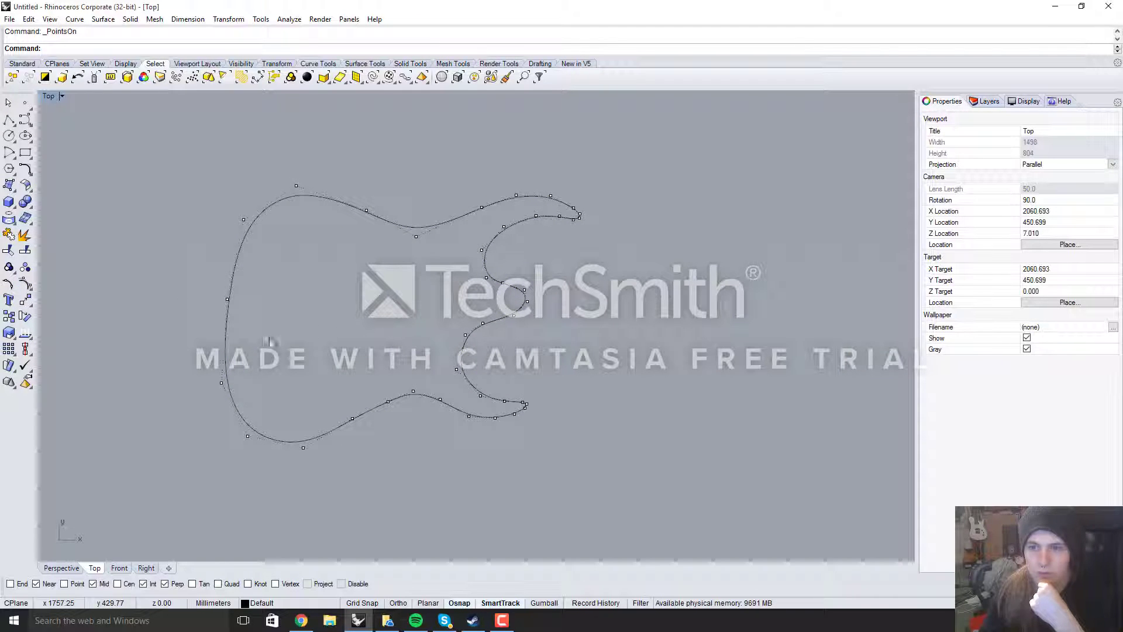
pyautogui.rightClick(27, 286)
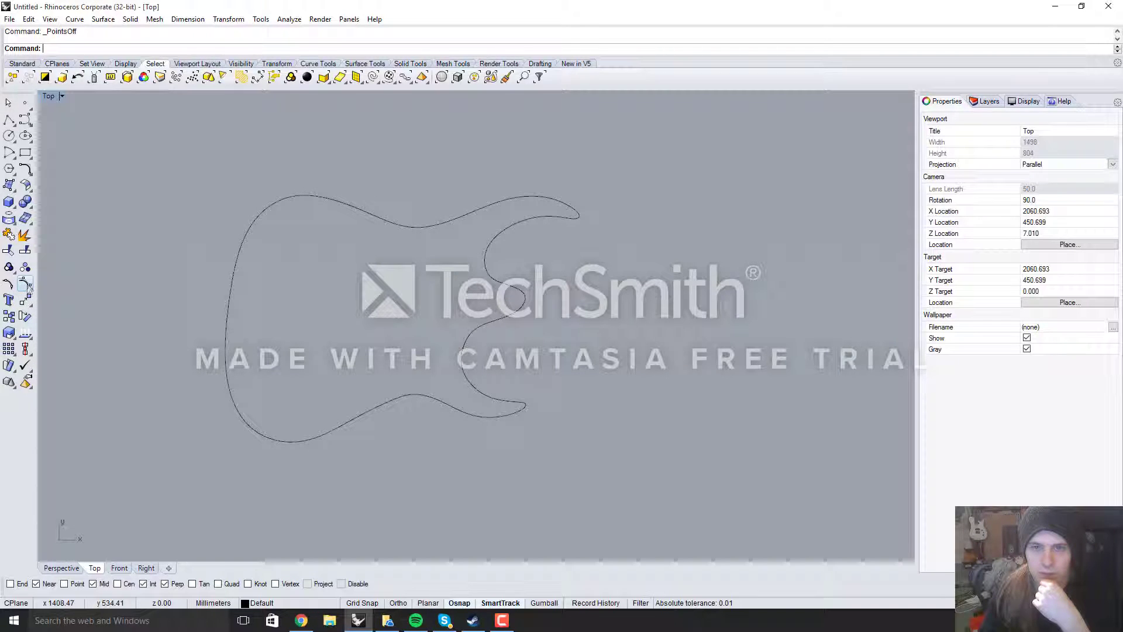
pyautogui.click(49, 19)
pyautogui.moveTo(121, 187)
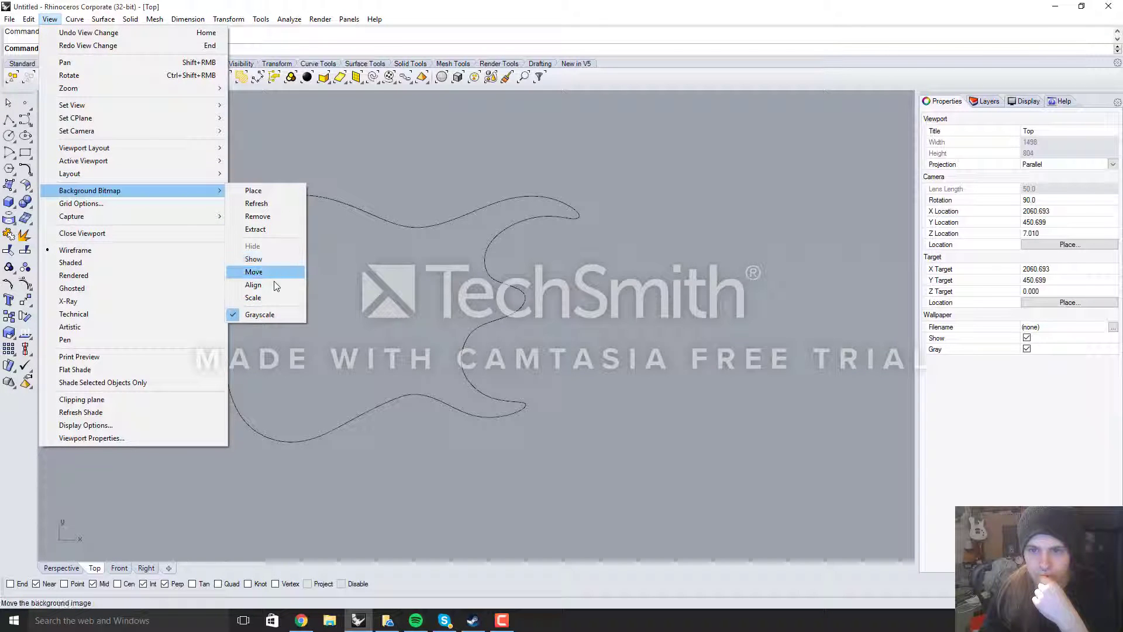
pyautogui.click(272, 282)
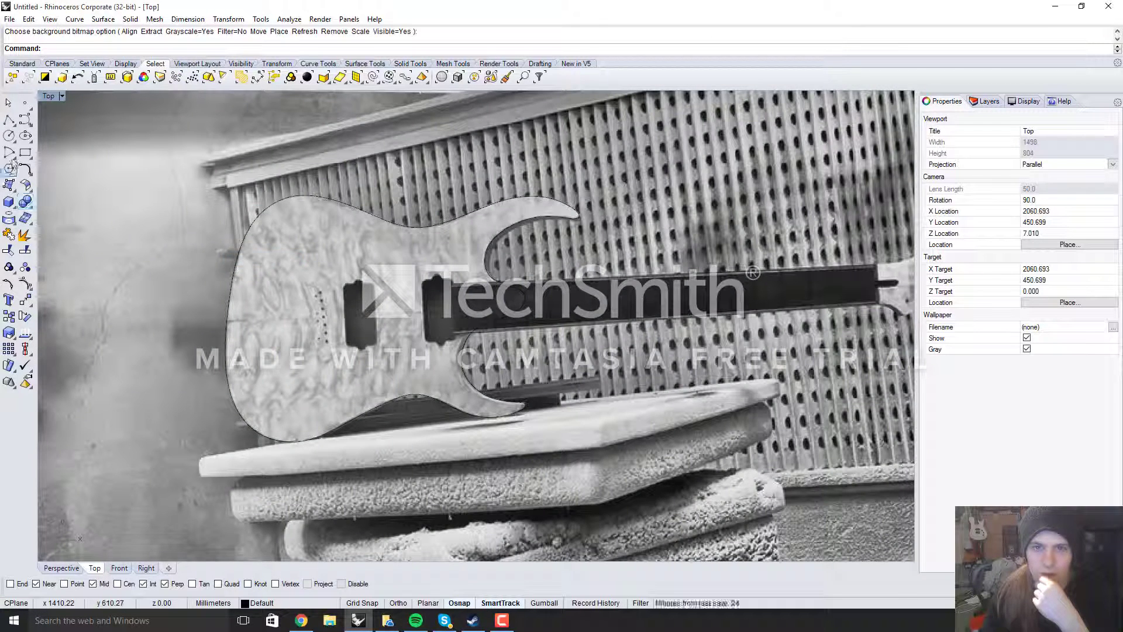
# Draw a straight polyline about 820 mm long as the centreline, from the middle bridge hole to the middle of the nut.
pyautogui.click(9, 120)
pyautogui.scroll(3, 363, 281)
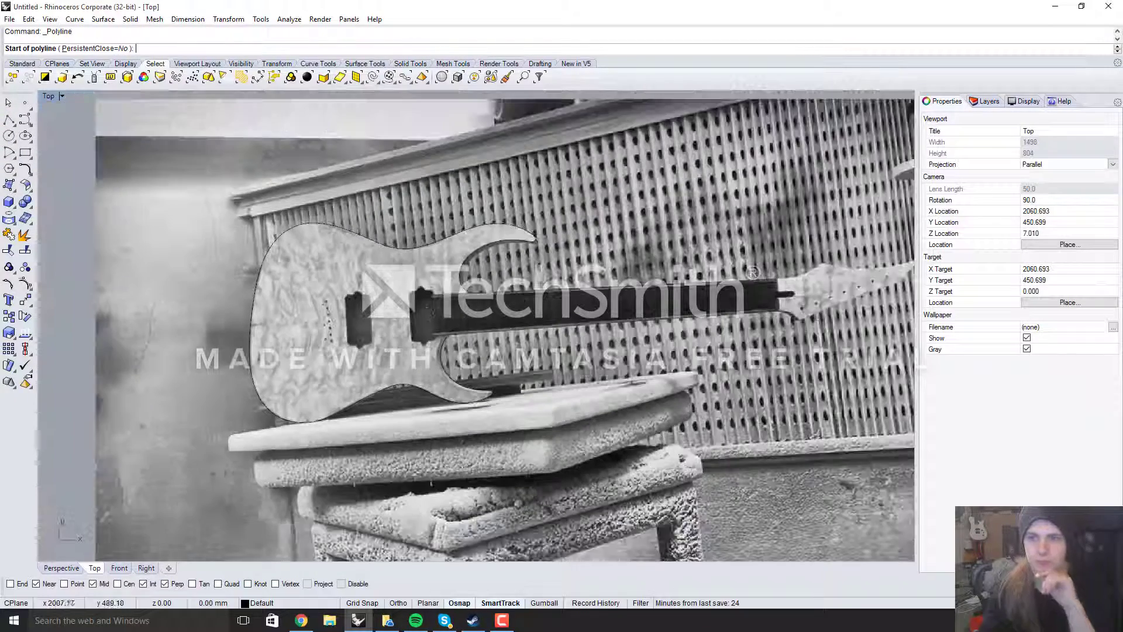
pyautogui.scroll(3, 390, 329)
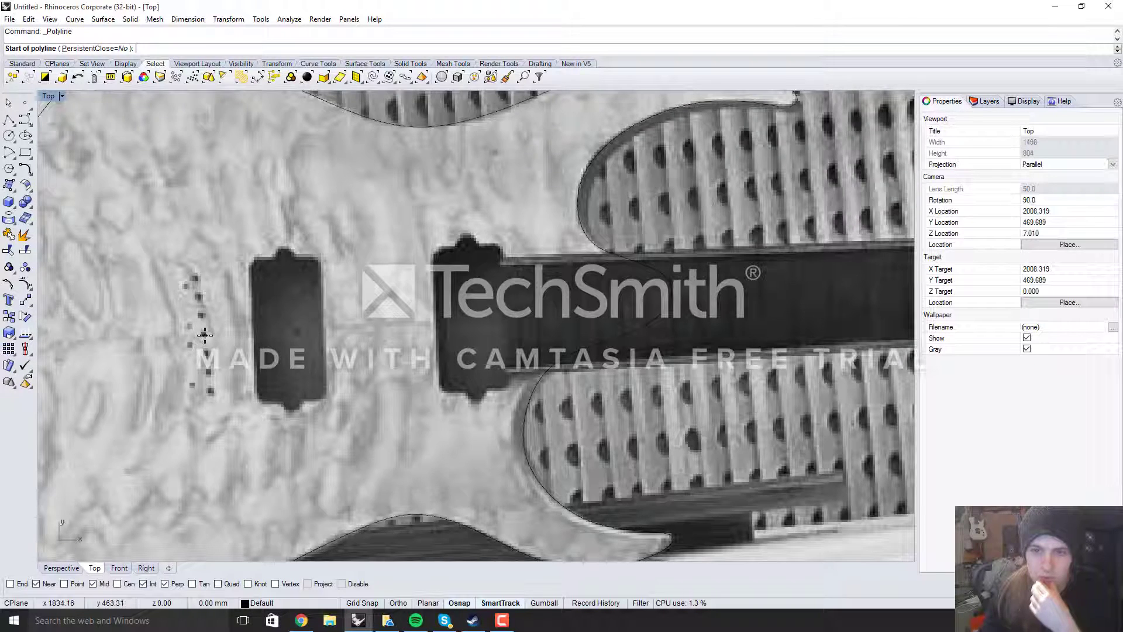
pyautogui.scroll(5, 205, 334)
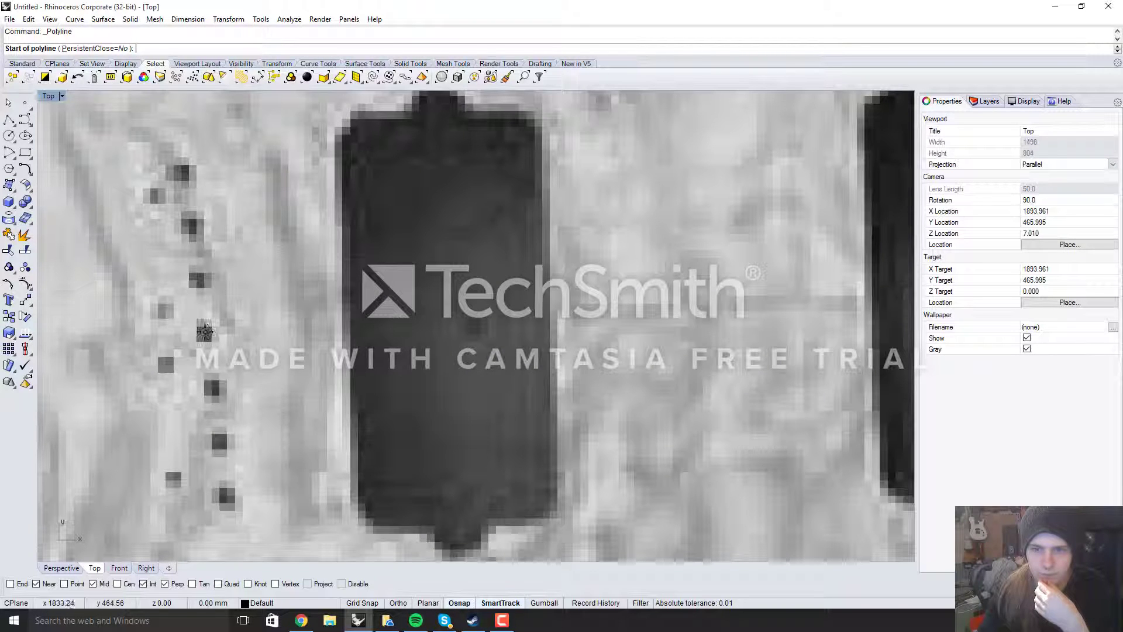
pyautogui.click(205, 332)
pyautogui.scroll(-5, 111, 363)
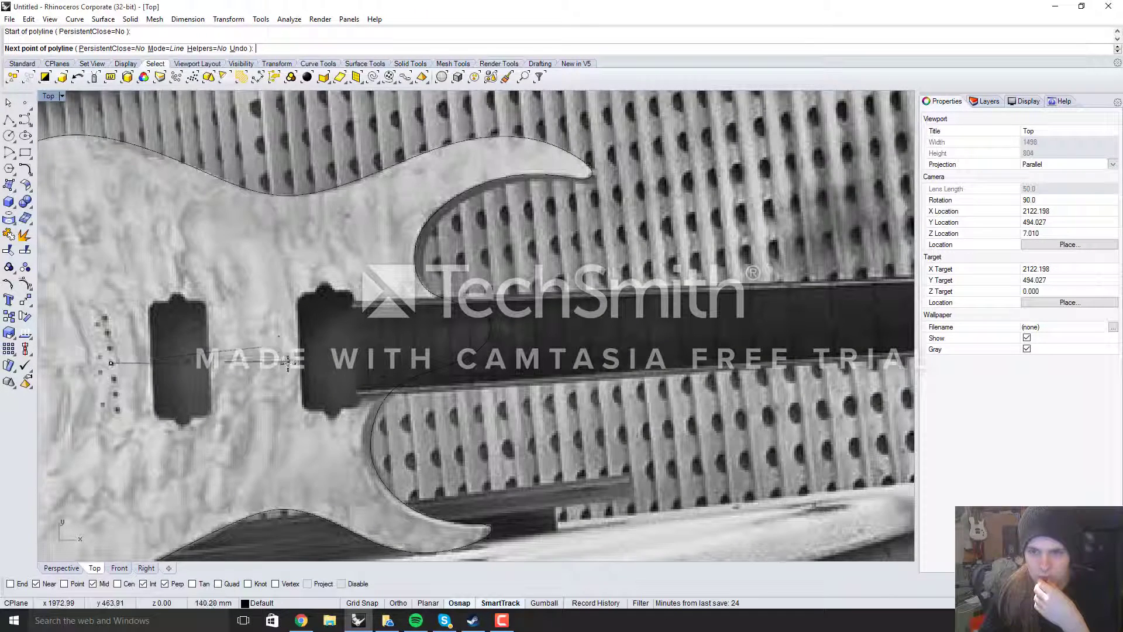
pyautogui.scroll(3, 287, 363)
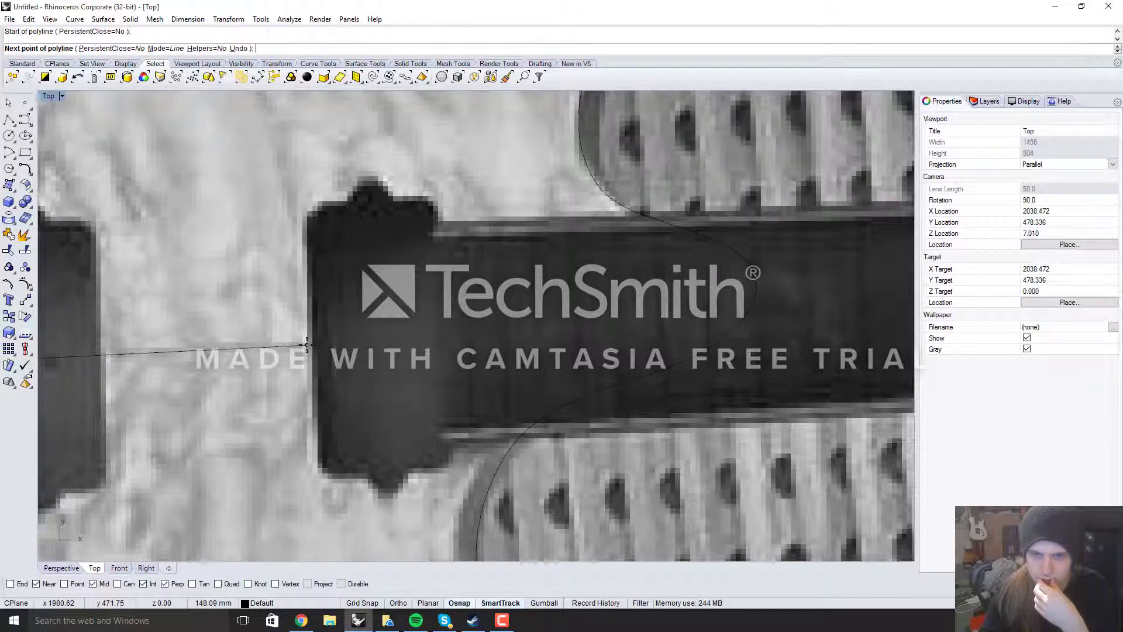
pyautogui.scroll(-4, 306, 345)
pyautogui.scroll(4, 316, 346)
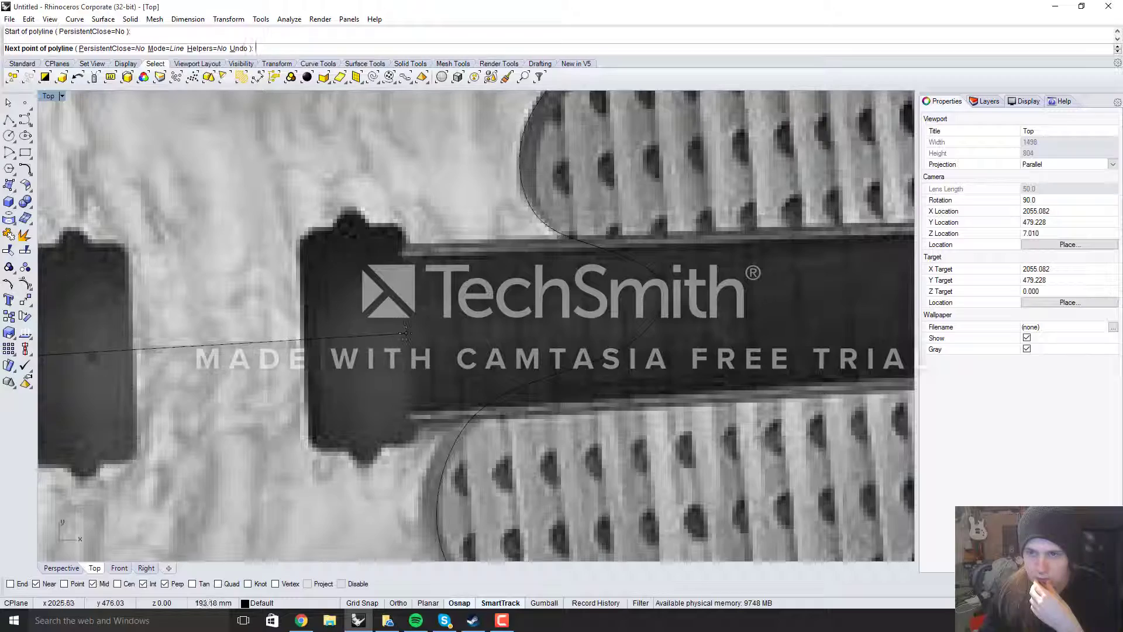
pyautogui.scroll(-6, 406, 333)
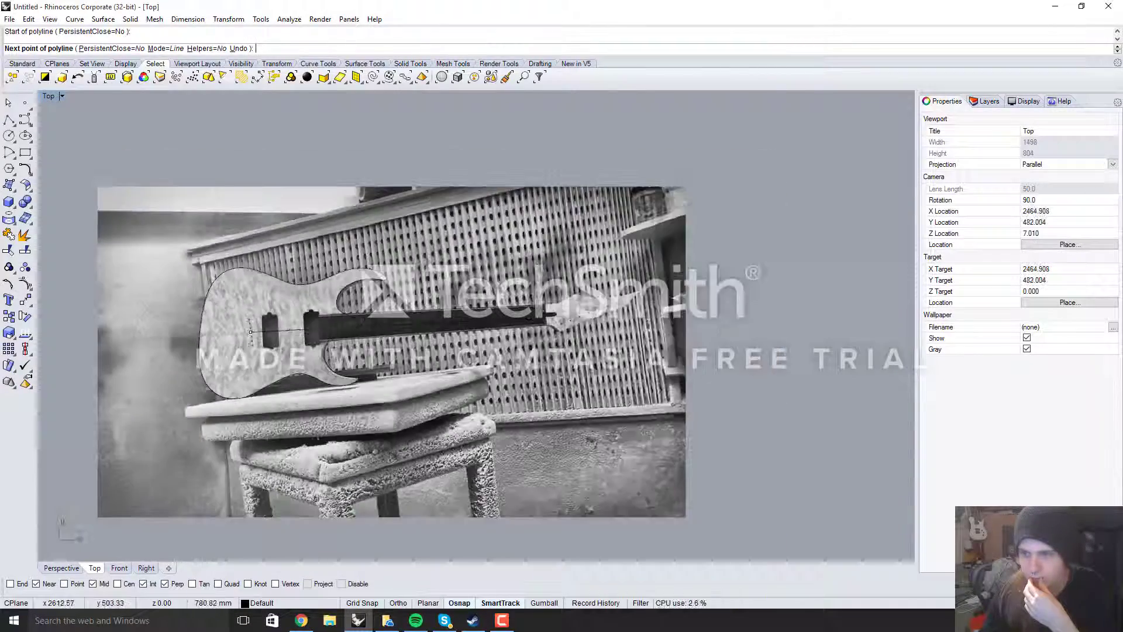
pyautogui.scroll(8, 558, 309)
pyautogui.scroll(5, 558, 310)
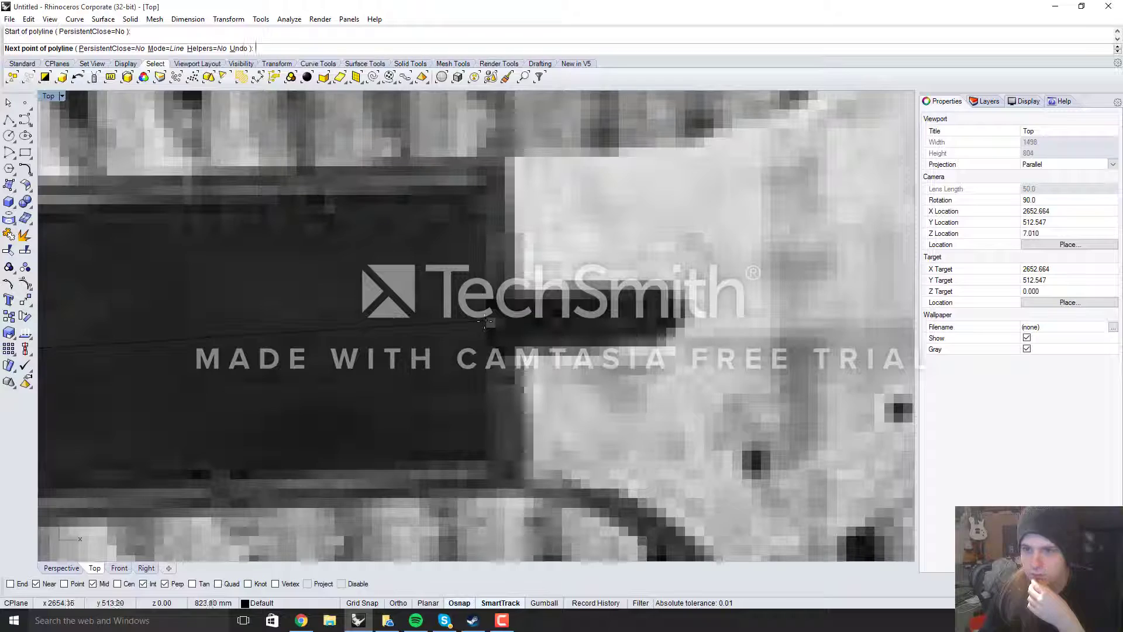
pyautogui.click(484, 321)
pyautogui.scroll(-4, 596, 291)
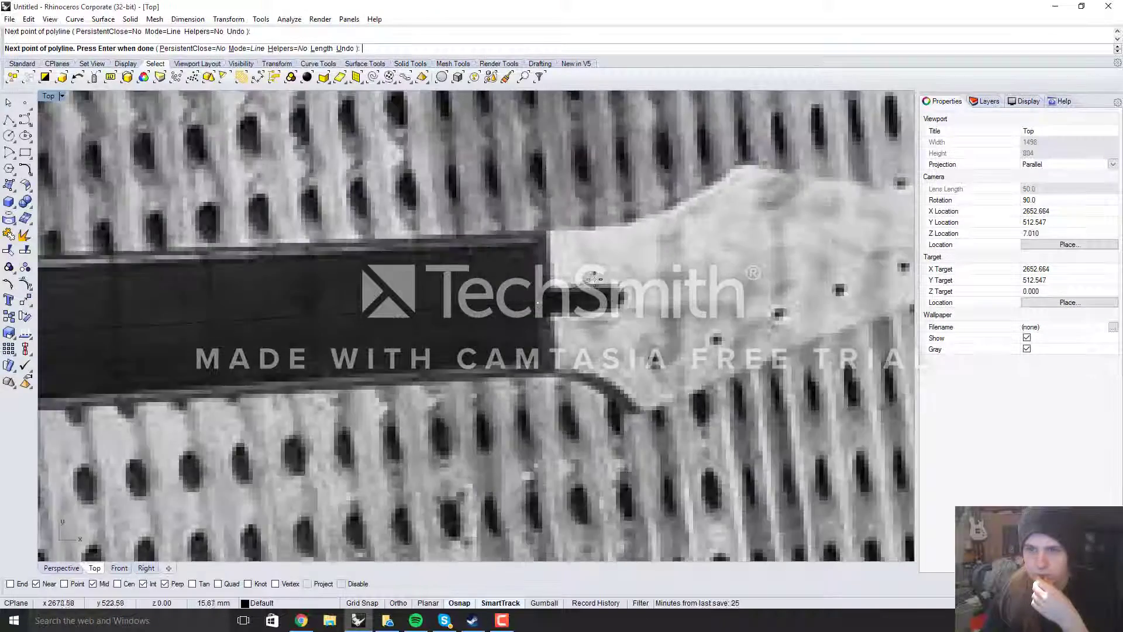
pyautogui.scroll(-4, 595, 291)
pyautogui.press('Return')
# Hide the background bitmap so only the outline and centreline are displayed.
pyautogui.scroll(-4, 582, 294)
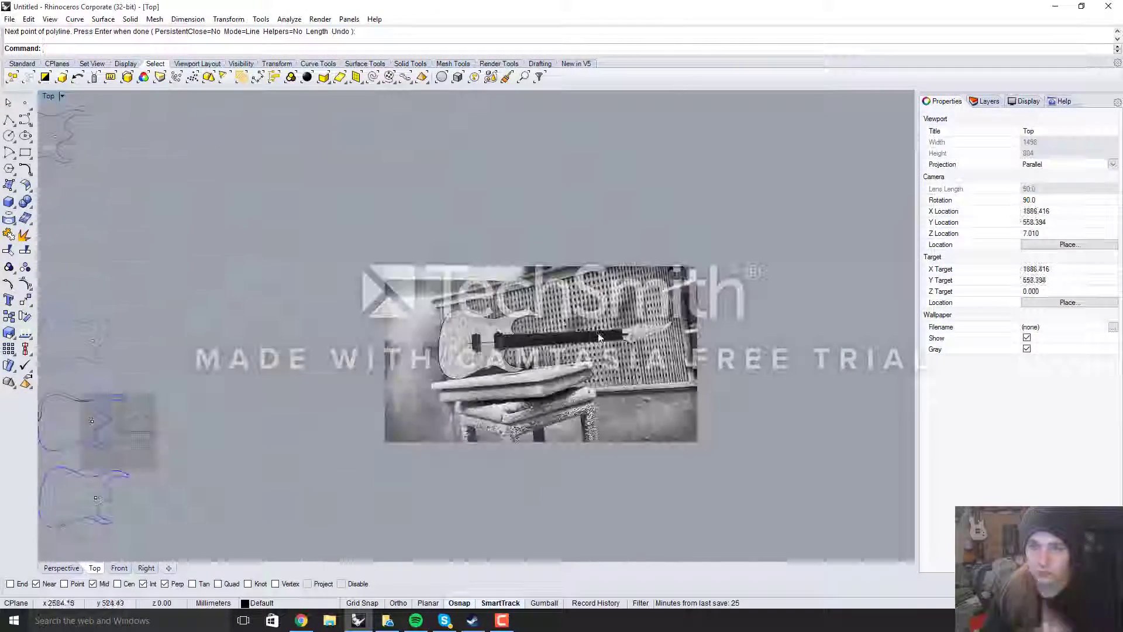
pyautogui.scroll(3, 574, 319)
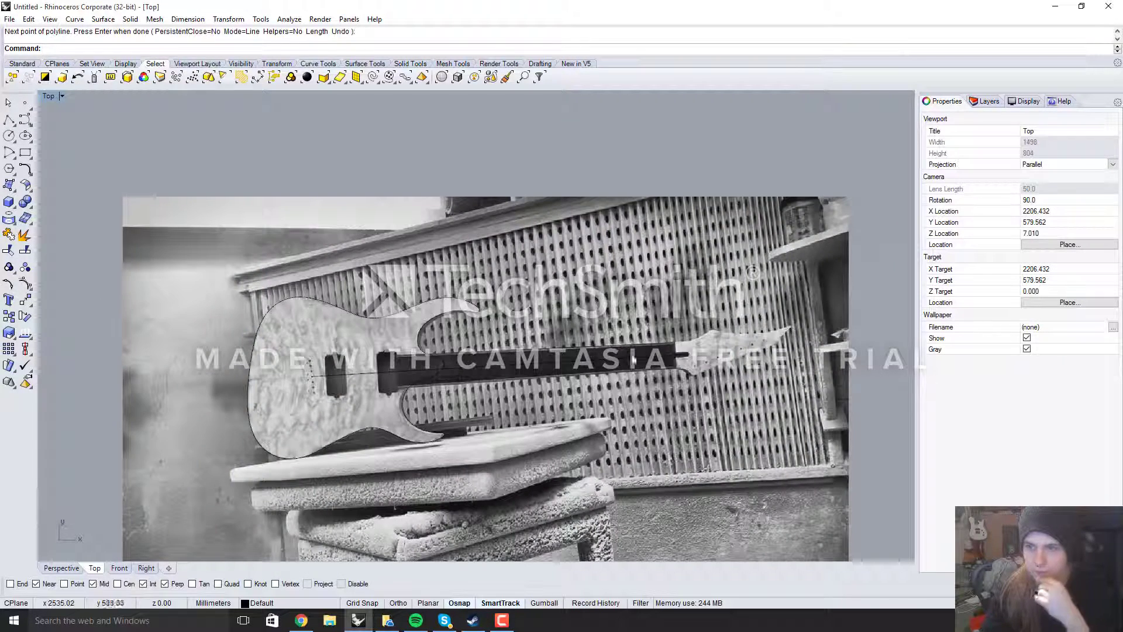
pyautogui.scroll(-3, 479, 316)
pyautogui.click(50, 19)
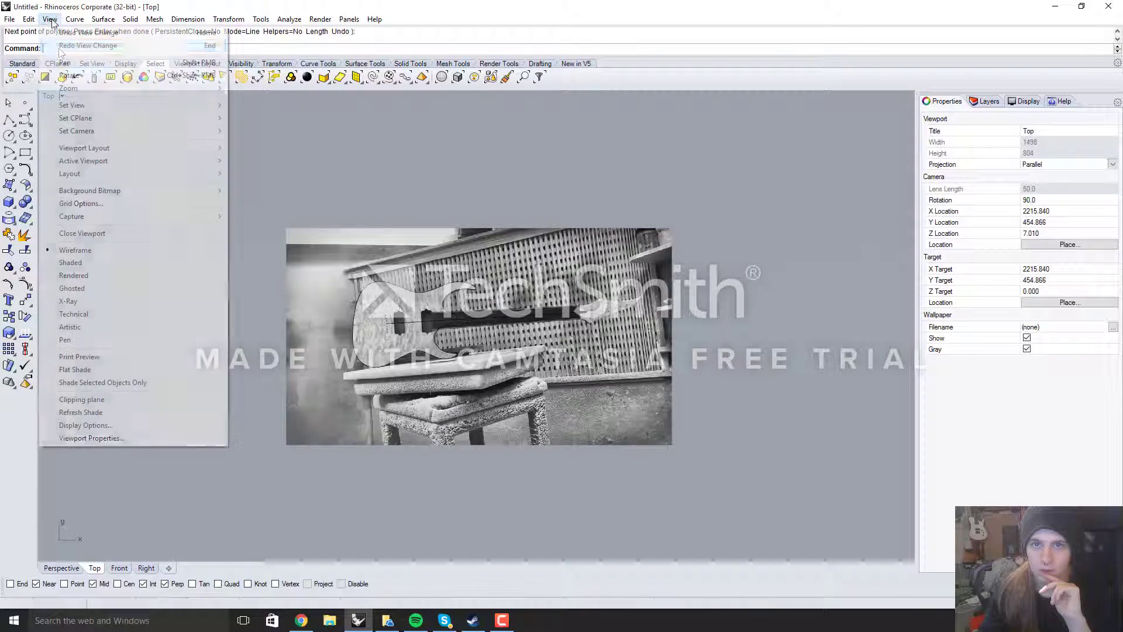
pyautogui.moveTo(129, 190)
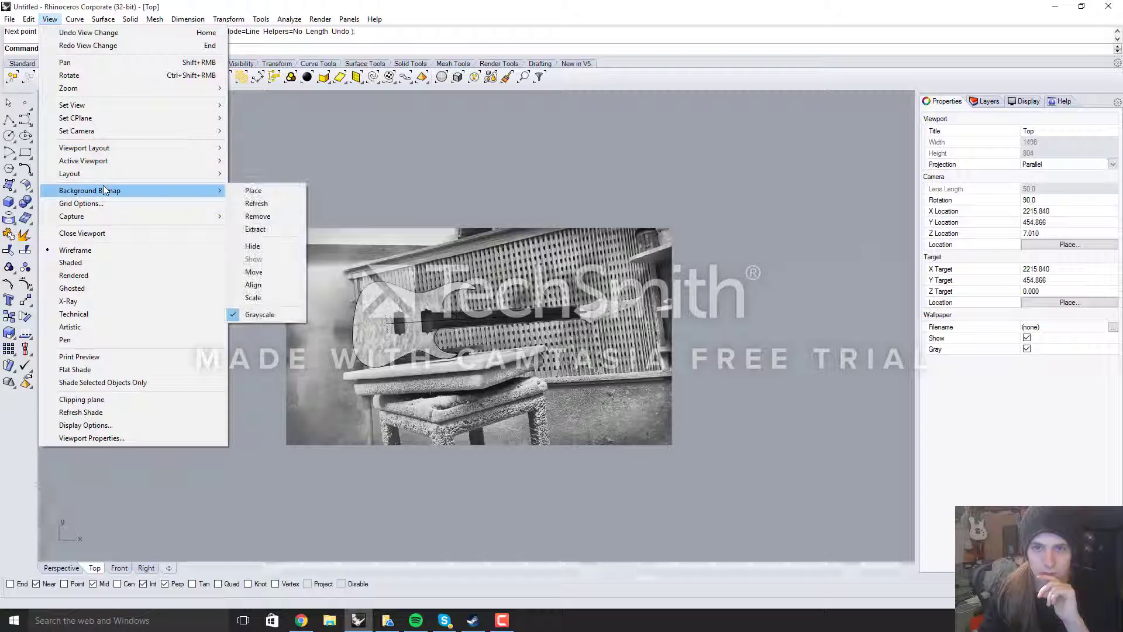
pyautogui.click(283, 251)
# Rotate the outline and centreline about the centreline's bridge end until the centreline is horizontal, using End snap with Near off.
pyautogui.scroll(-6, 505, 377)
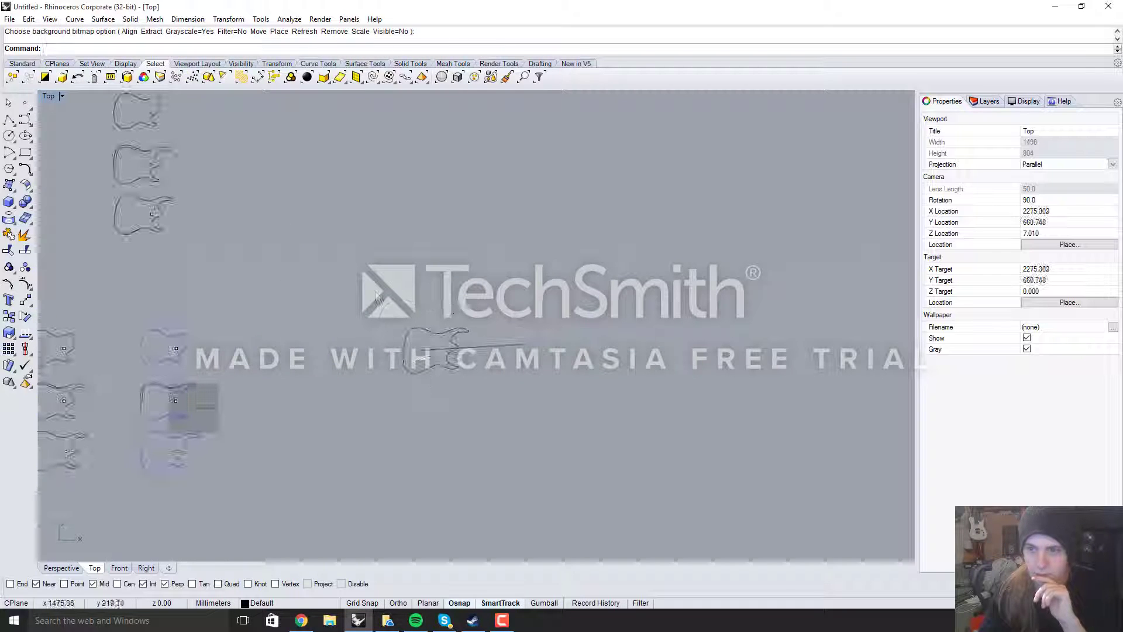
pyautogui.moveTo(381, 288); pyautogui.dragTo(578, 402)
pyautogui.scroll(3, 493, 456)
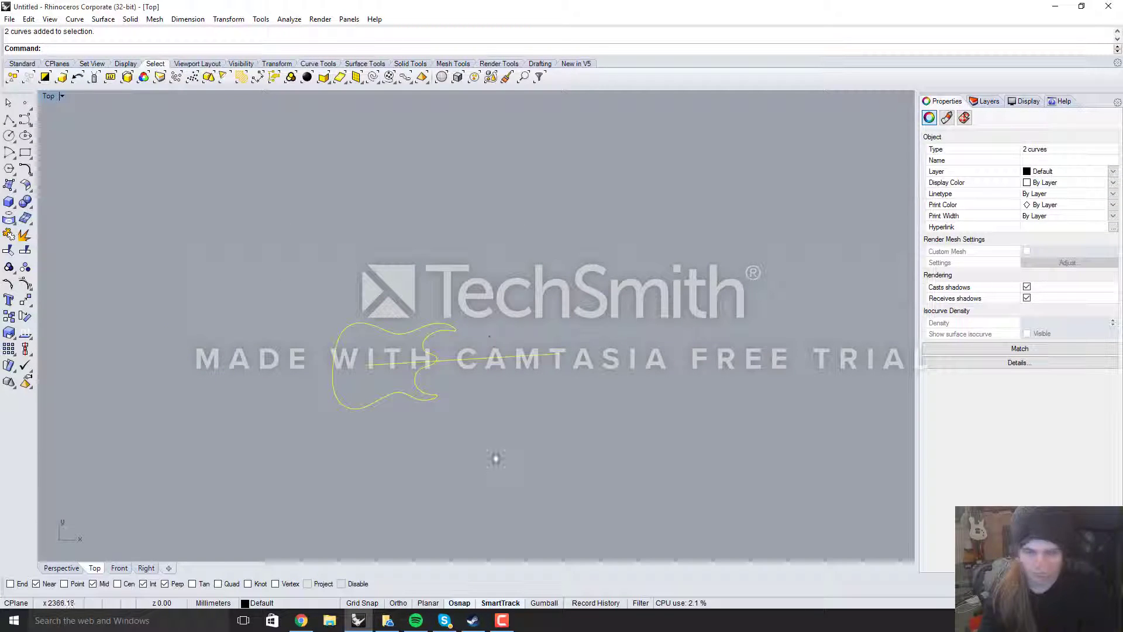
pyautogui.press('Return')
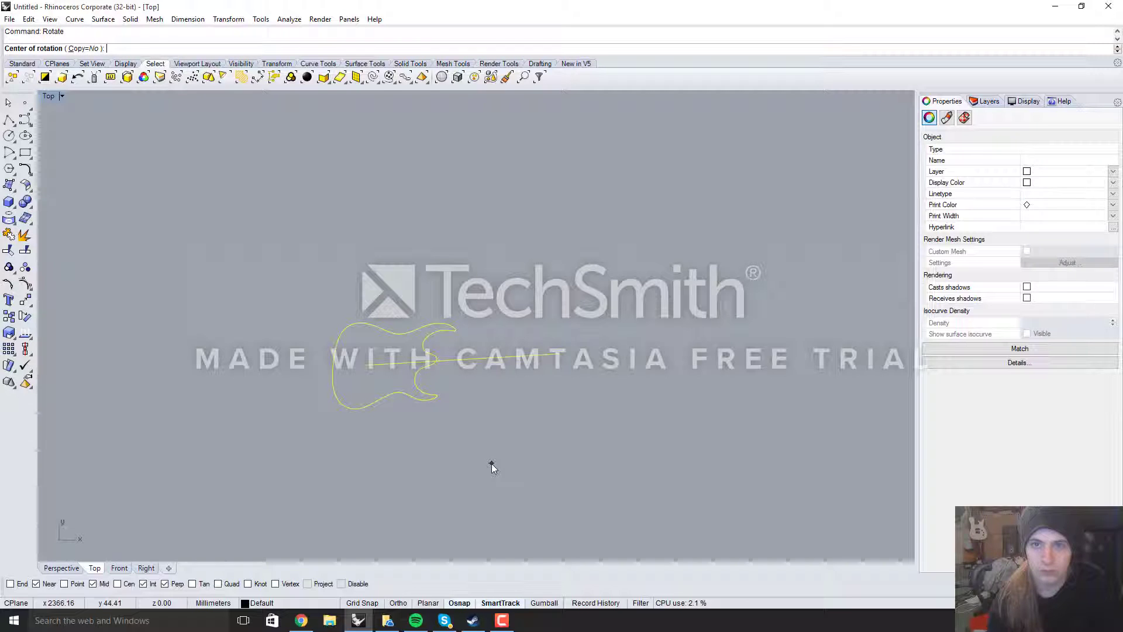
pyautogui.scroll(3, 409, 374)
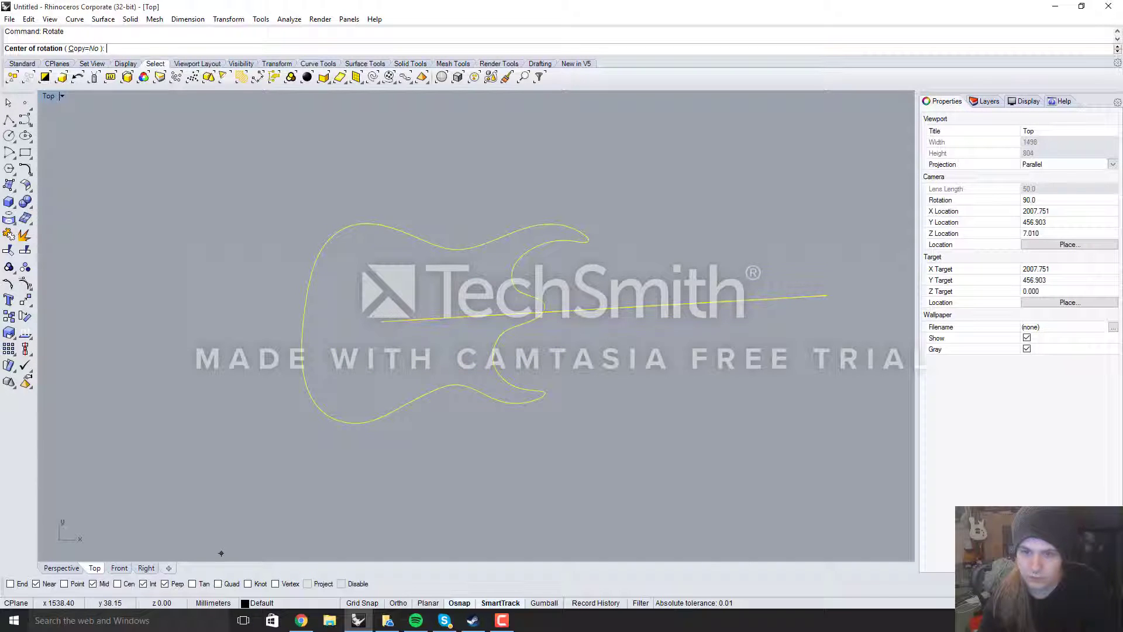
pyautogui.click(37, 584)
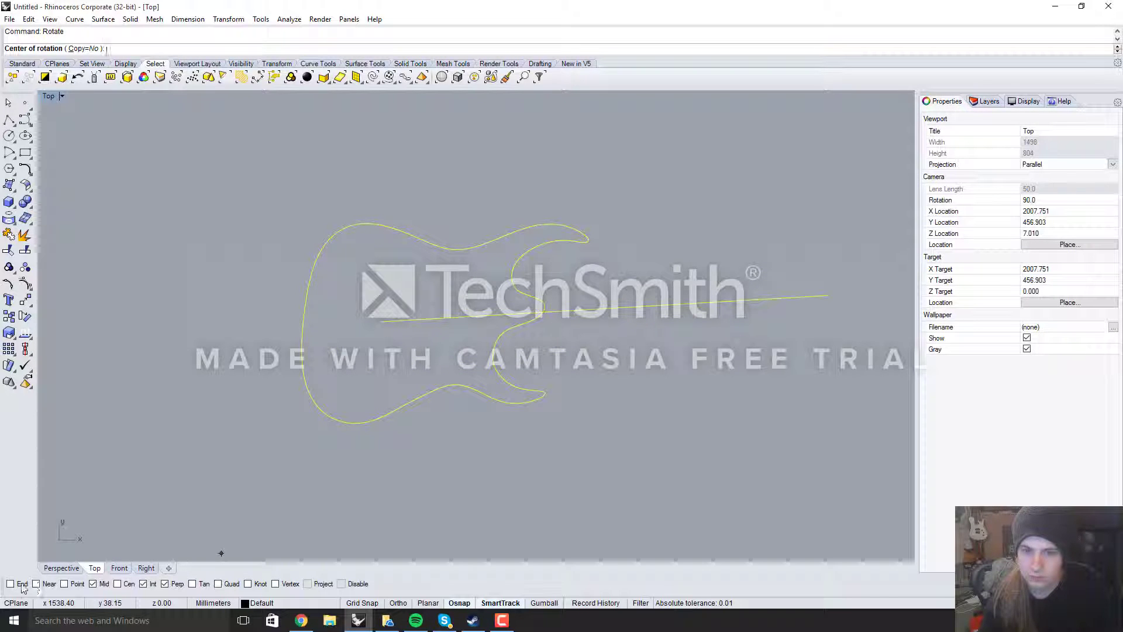
pyautogui.click(380, 321)
pyautogui.scroll(-12, 161, 375)
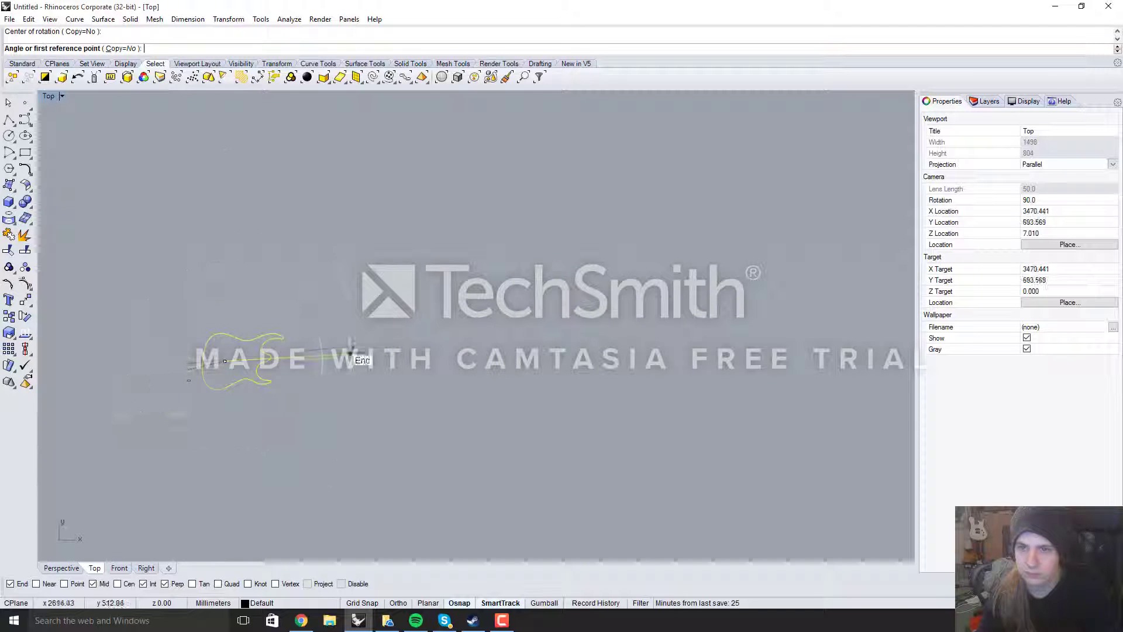
pyautogui.scroll(6, 357, 345)
pyautogui.press('F8')
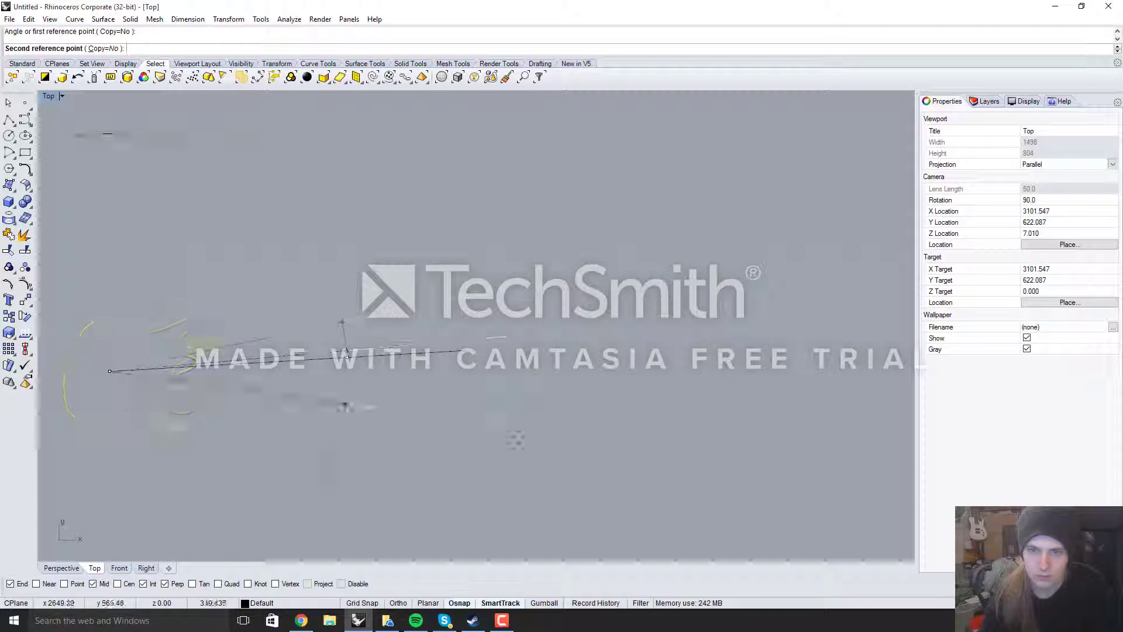
pyautogui.click(347, 370)
pyautogui.keyDown('shift'); pyautogui.click(569, 363); pyautogui.keyUp('shift')
pyautogui.moveTo(162, 384); pyautogui.dragTo(396, 341, button='right')
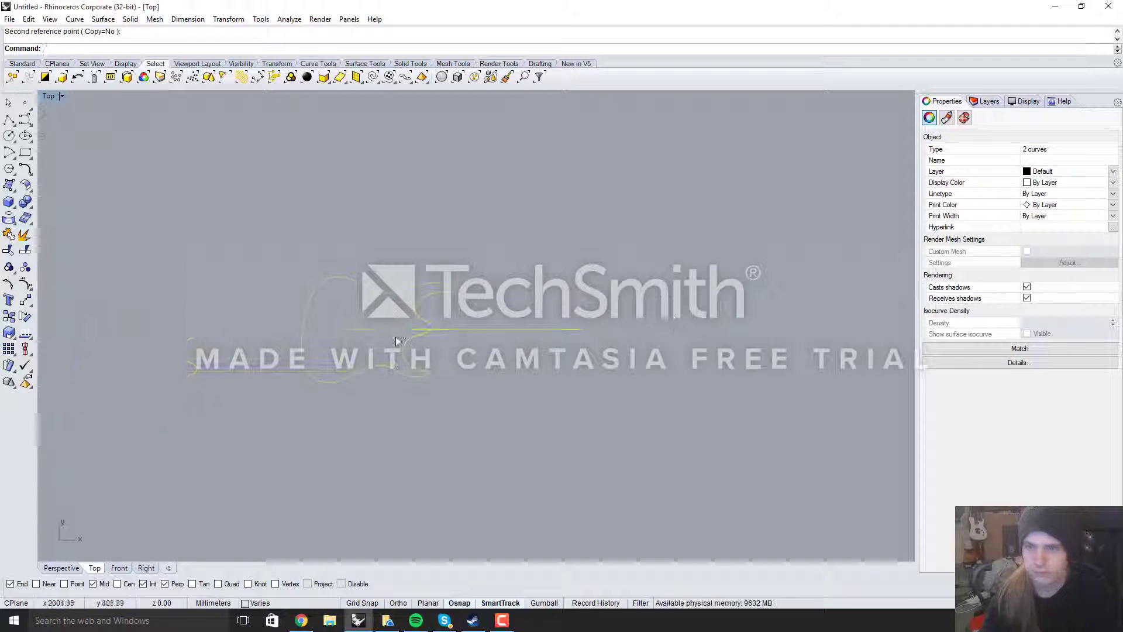
pyautogui.scroll(4, 414, 322)
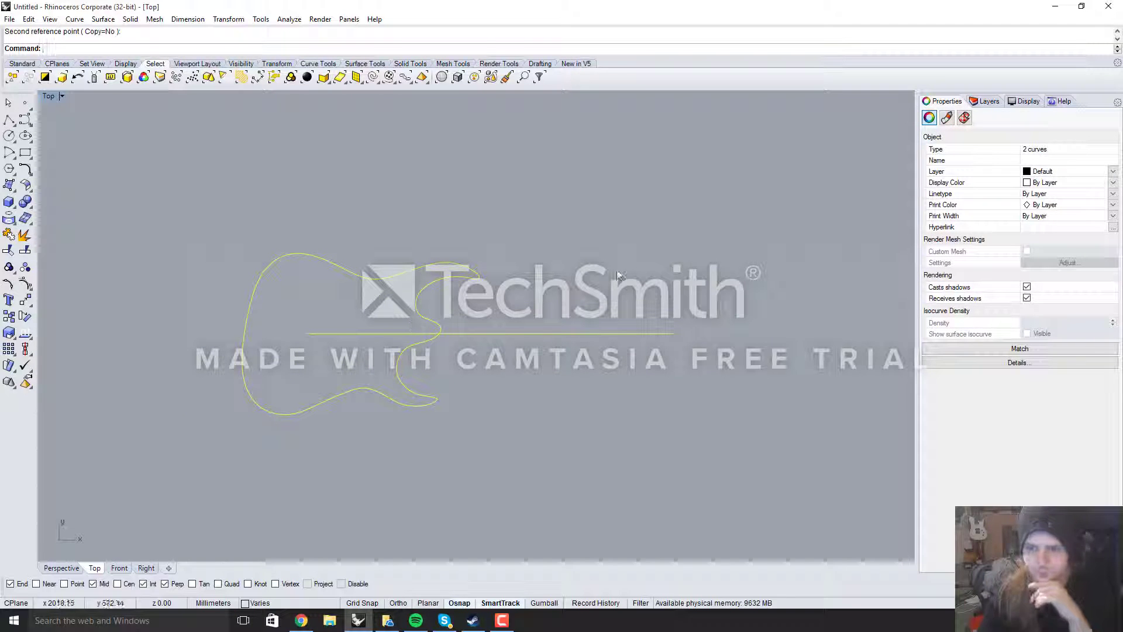
# Deselect the curves and review the traced outline and centreline beside the other guitar body outlines.
pyautogui.click(599, 261)
pyautogui.scroll(-18, 457, 270)
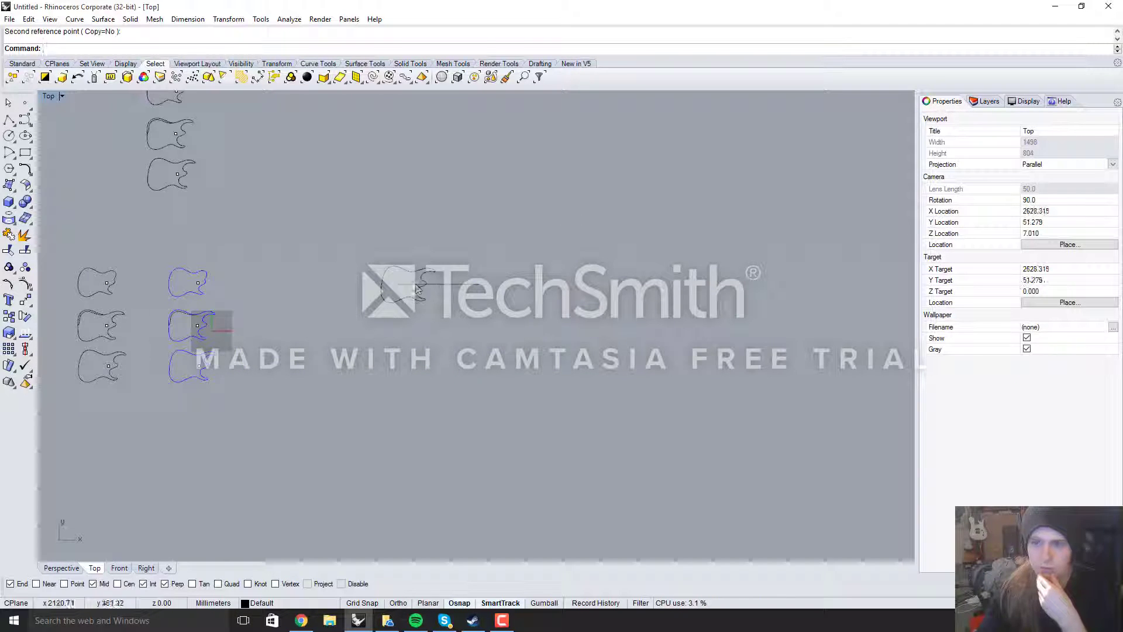
pyautogui.scroll(6, 428, 322)
pyautogui.scroll(-4, 588, 343)
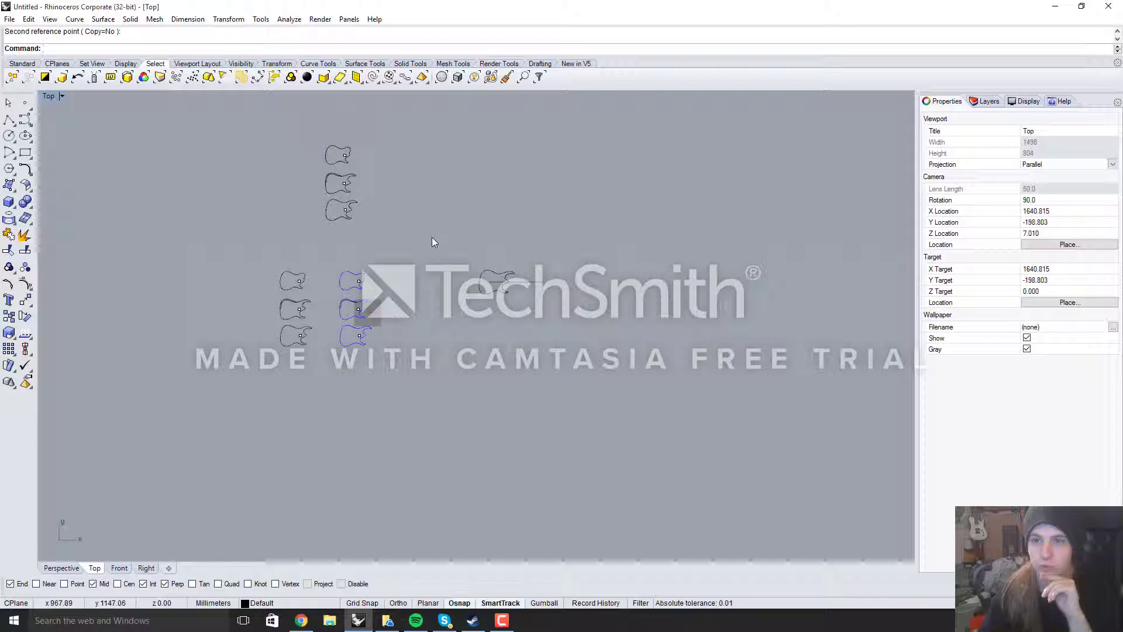
pyautogui.scroll(4, 394, 261)
pyautogui.scroll(2, 537, 282)
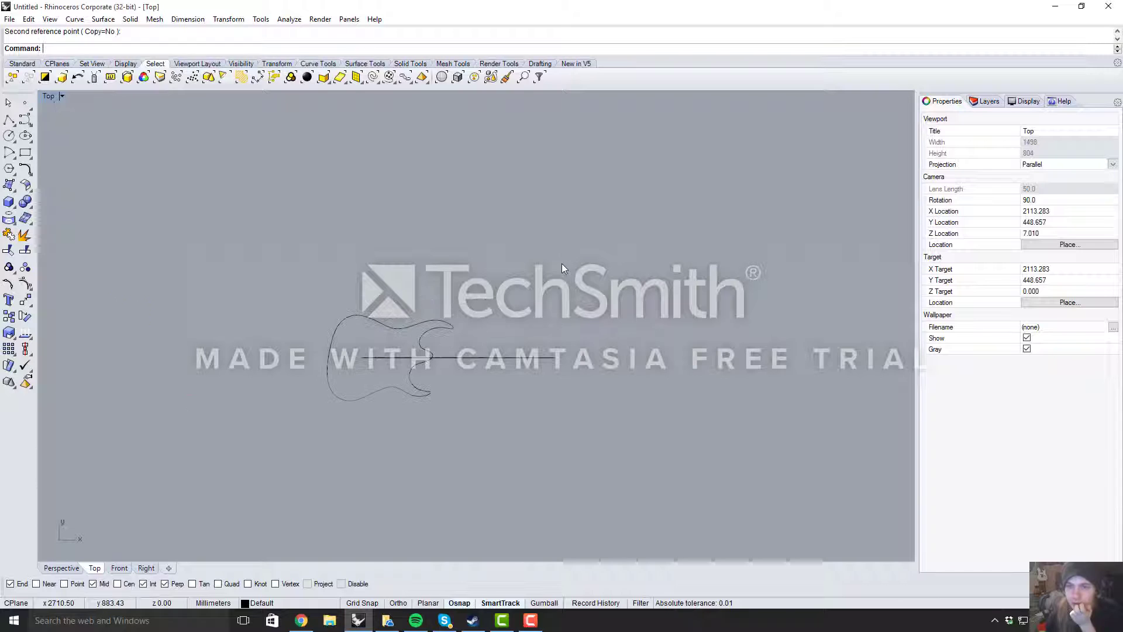
pyautogui.scroll(5, 561, 263)
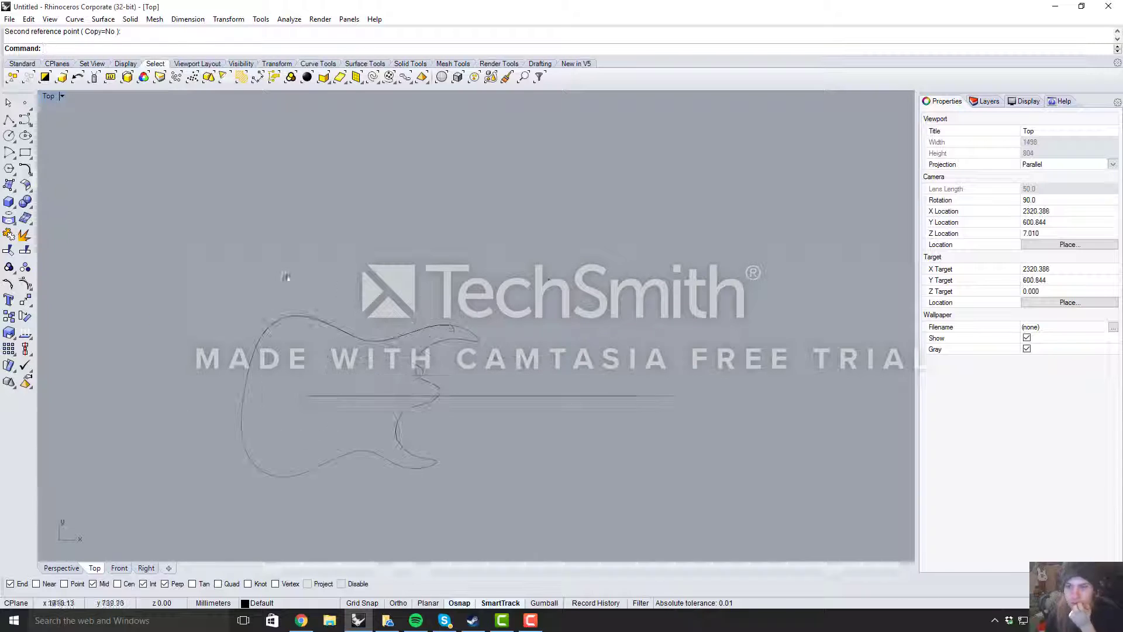
# Rotate the traced outline and centreline about the centreline's bridge end with Ortho until the centreline is vertical, and deselect them.
pyautogui.moveTo(242, 264); pyautogui.dragTo(728, 513)
pyautogui.scroll(-6, 479, 279)
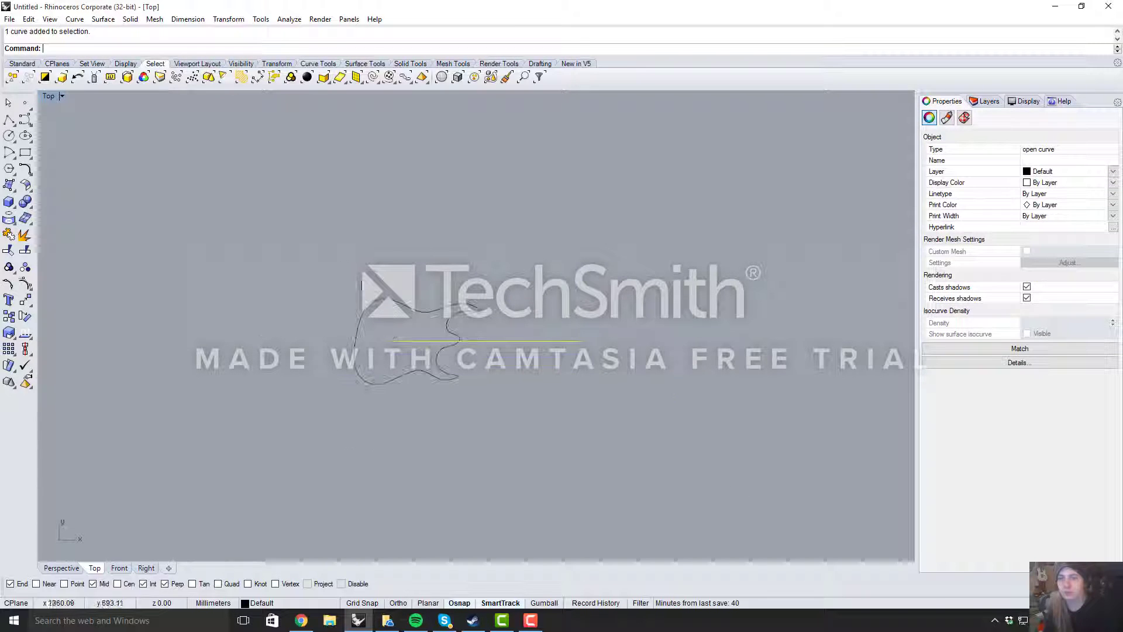
pyautogui.moveTo(321, 240); pyautogui.dragTo(636, 434)
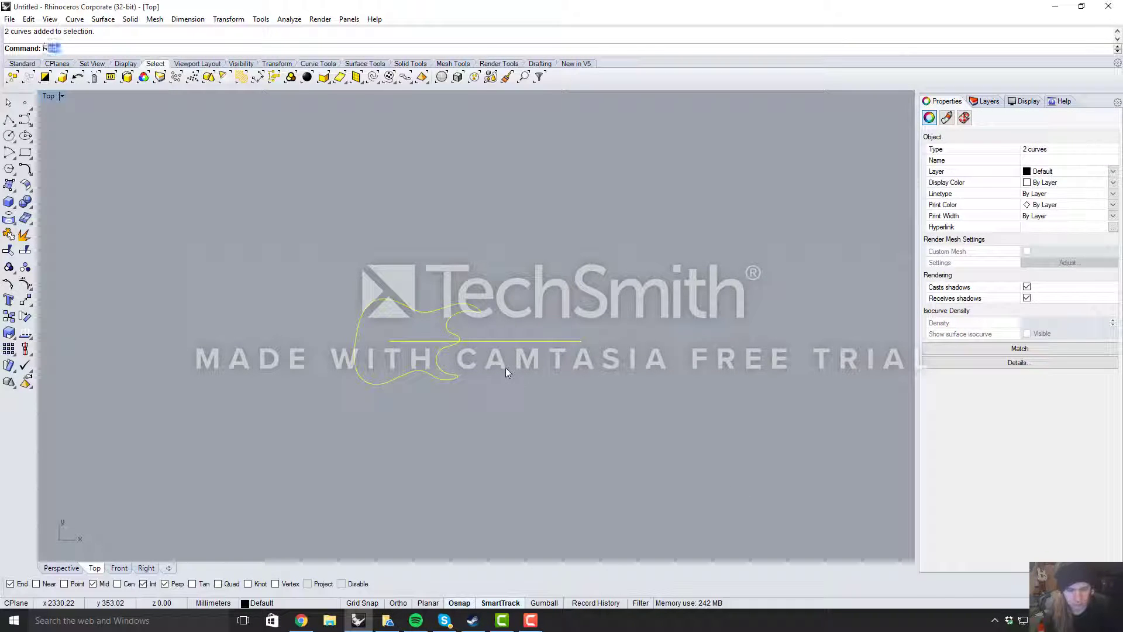
pyautogui.write('otate')
pyautogui.press('Return')
pyautogui.click(390, 341)
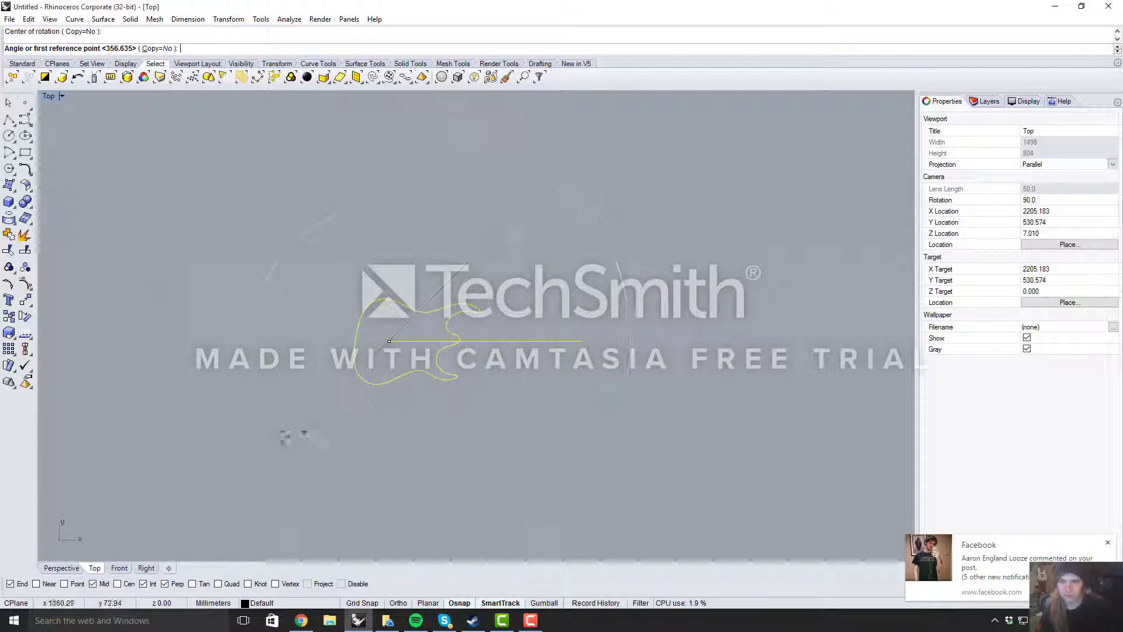
pyautogui.click(398, 603)
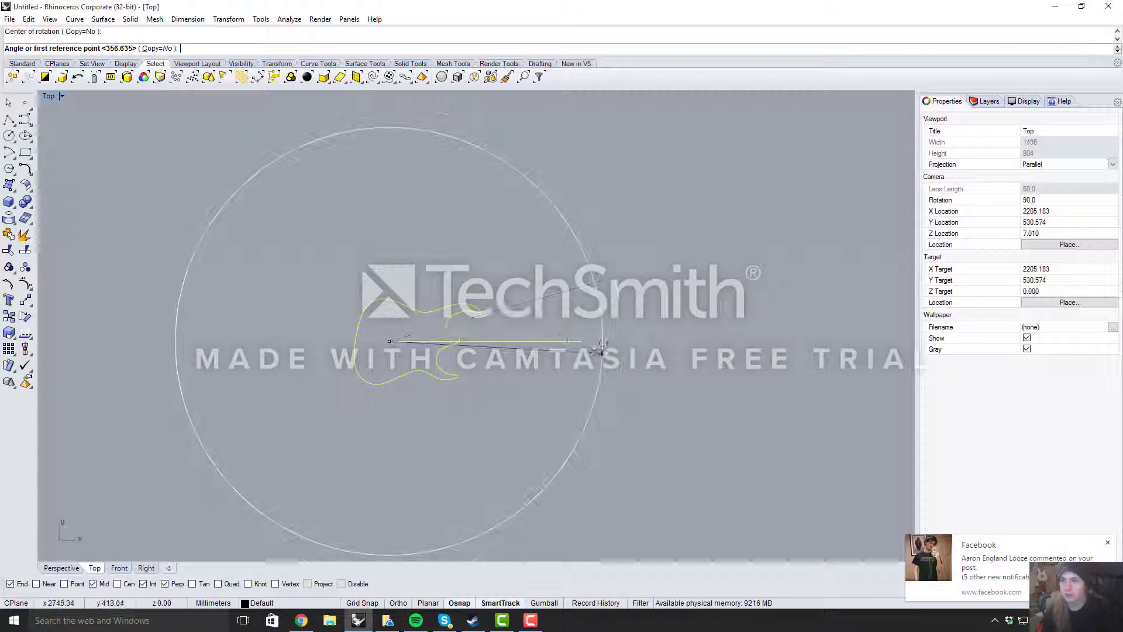
pyautogui.click(582, 340)
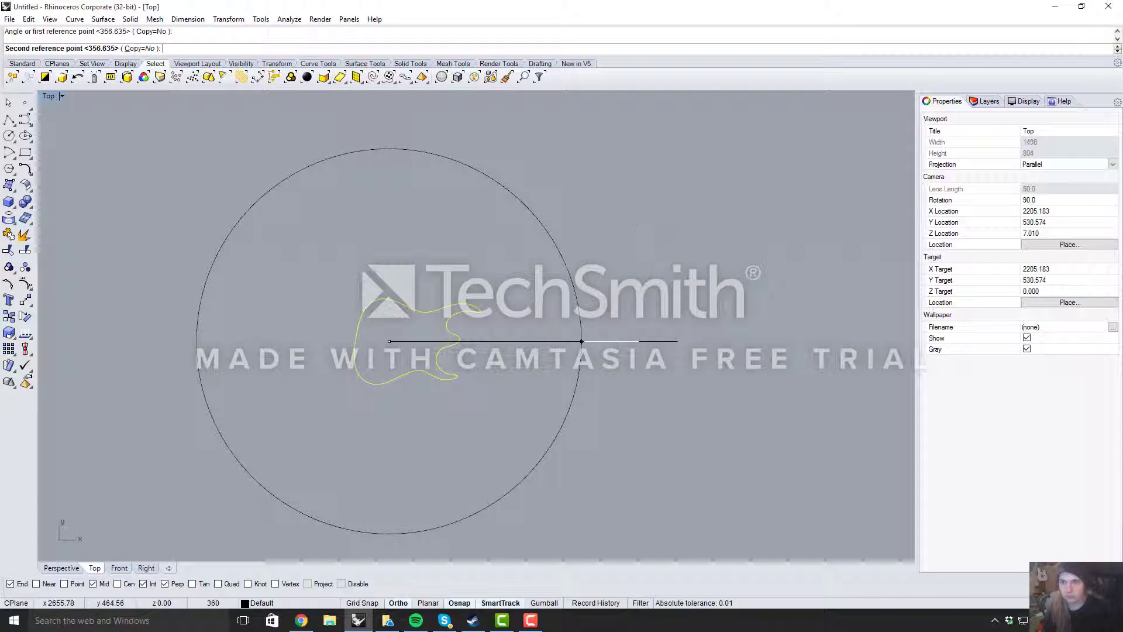
pyautogui.click(431, 151)
pyautogui.scroll(-10, 438, 325)
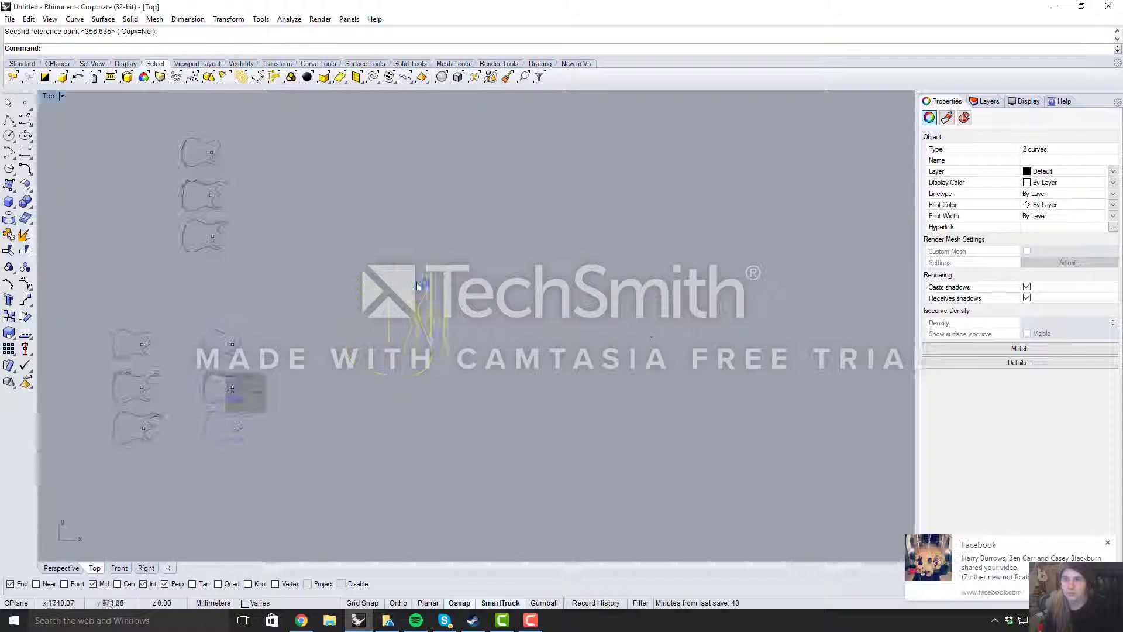
pyautogui.scroll(10, 417, 280)
pyautogui.click(542, 321)
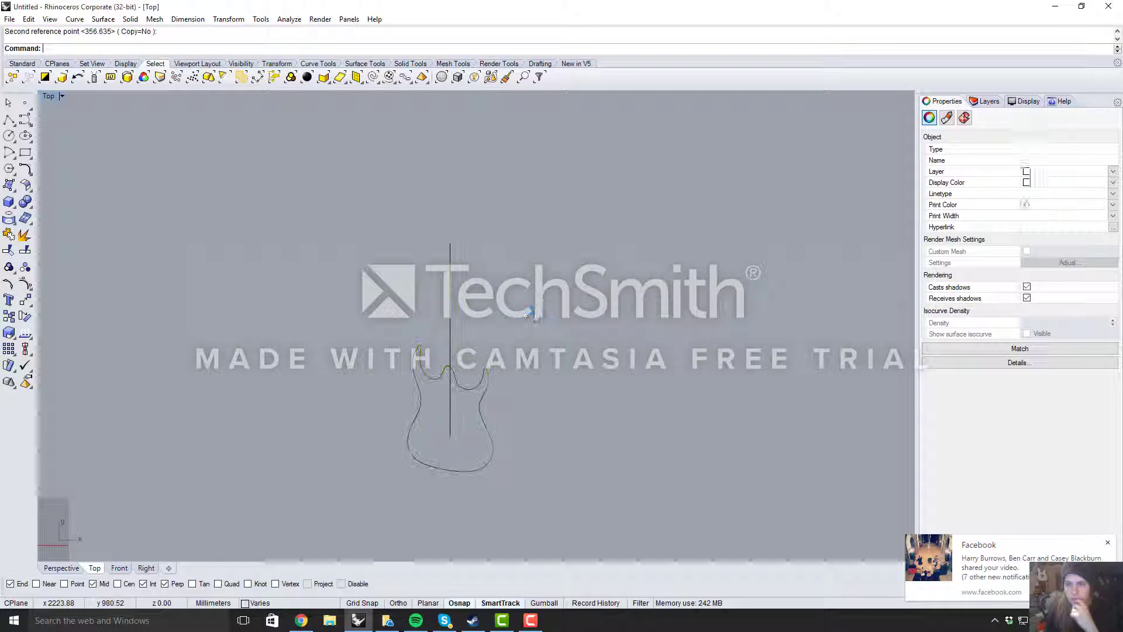
# Show the control points of the uppermost closed body outline in the black group beside the blue outlines.
pyautogui.scroll(-6, 346, 285)
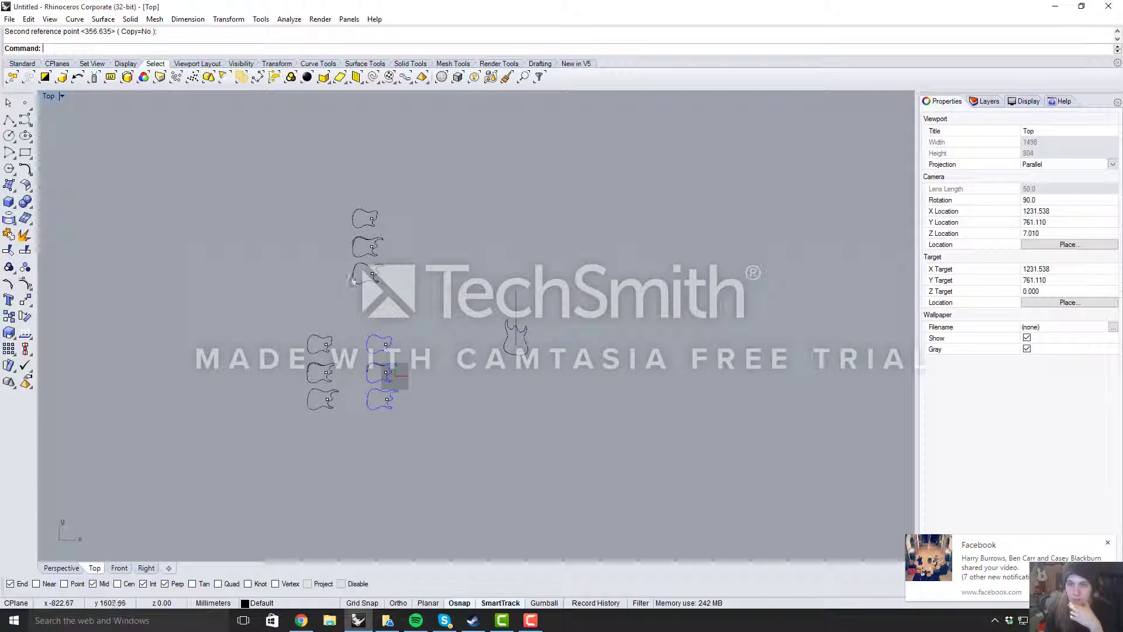
pyautogui.click(312, 342)
pyautogui.scroll(5, 305, 351)
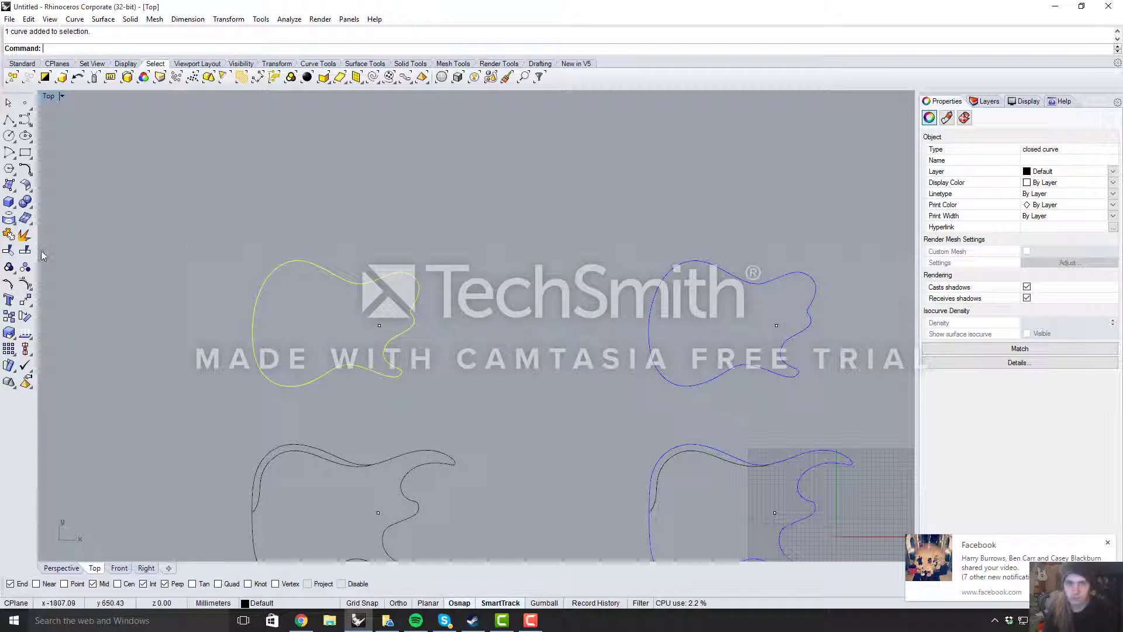
pyautogui.click(25, 284)
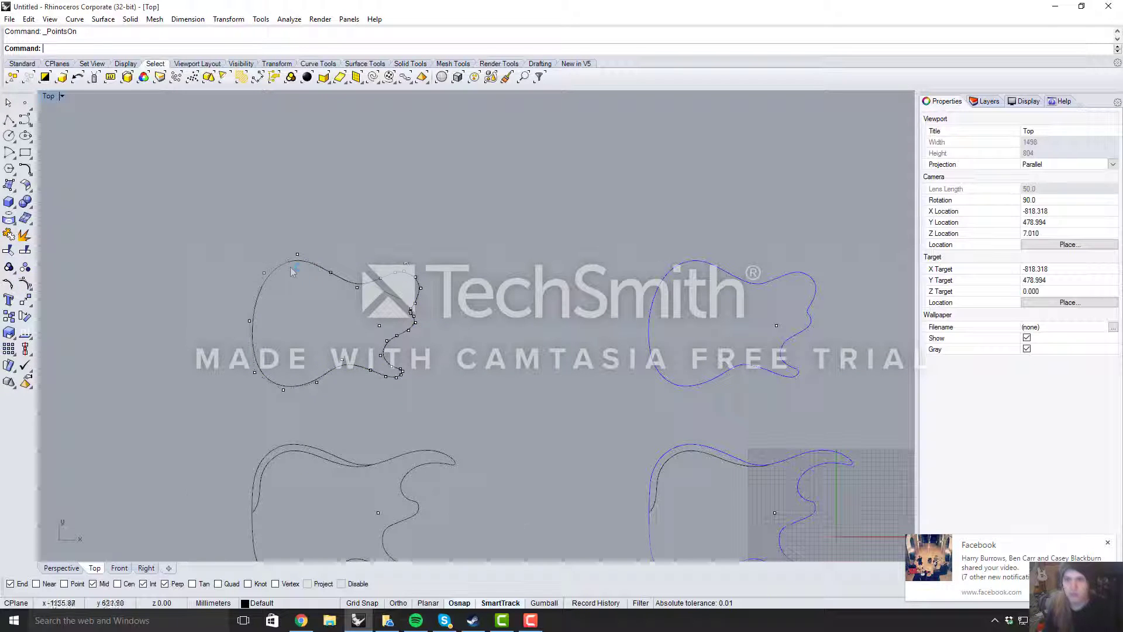
# Try moving the control point above the upper bout to reshape the curve, and bring it back close to its starting position.
pyautogui.scroll(5, 288, 248)
pyautogui.click(283, 229)
pyautogui.moveTo(282, 230); pyautogui.dragTo(426, 306)
pyautogui.moveTo(331, 257); pyautogui.dragTo(282, 257)
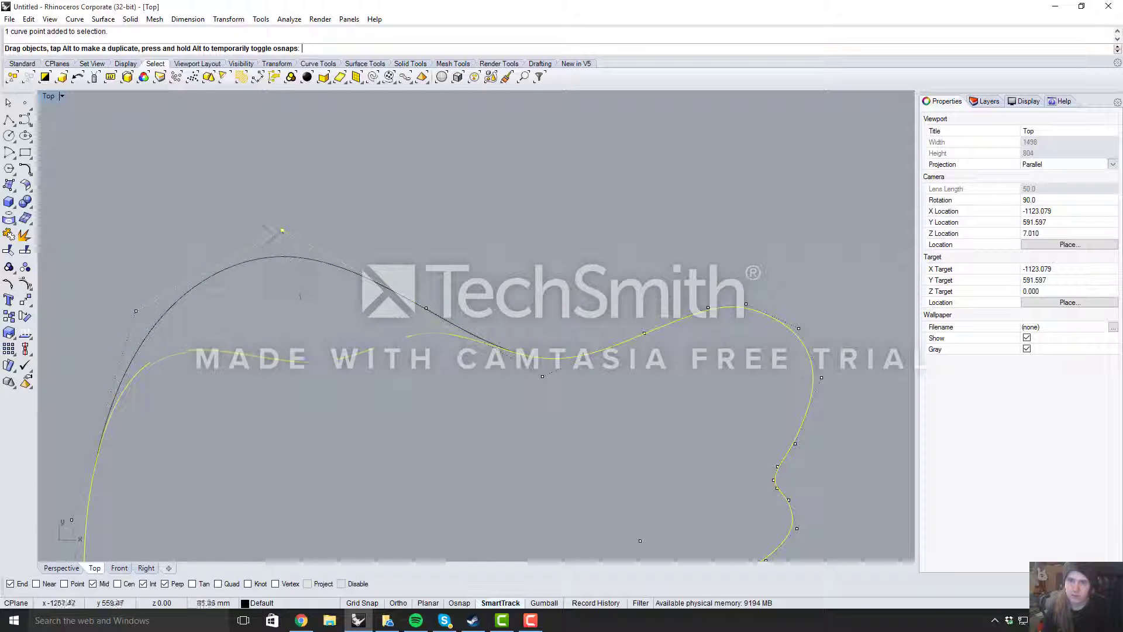
pyautogui.moveTo(316, 377); pyautogui.dragTo(245, 285)
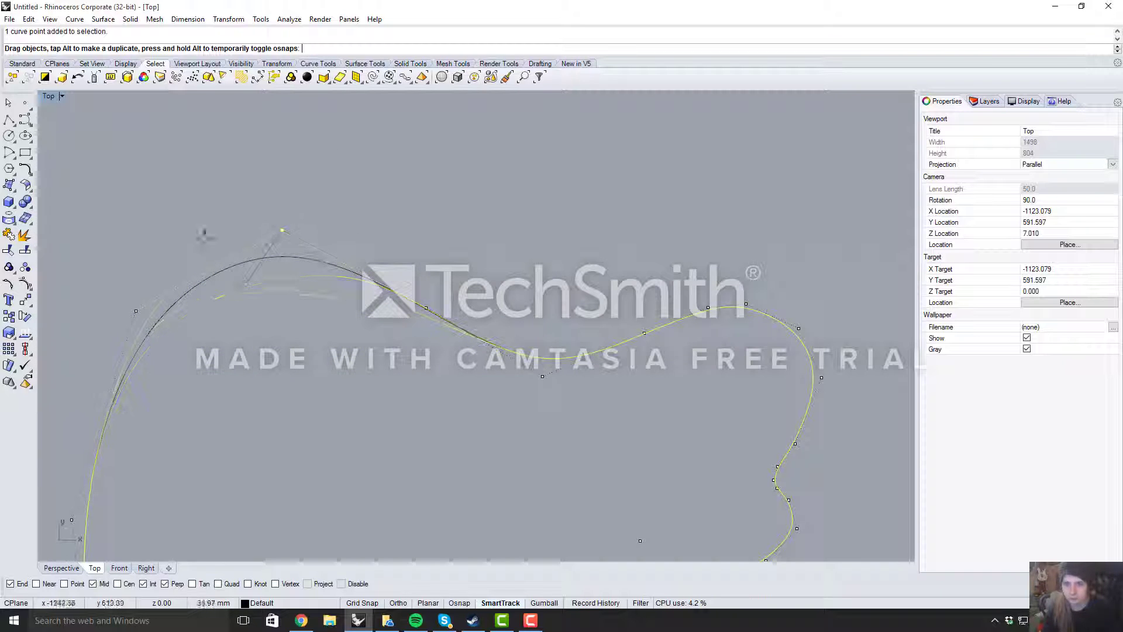
pyautogui.moveTo(204, 234); pyautogui.dragTo(282, 228)
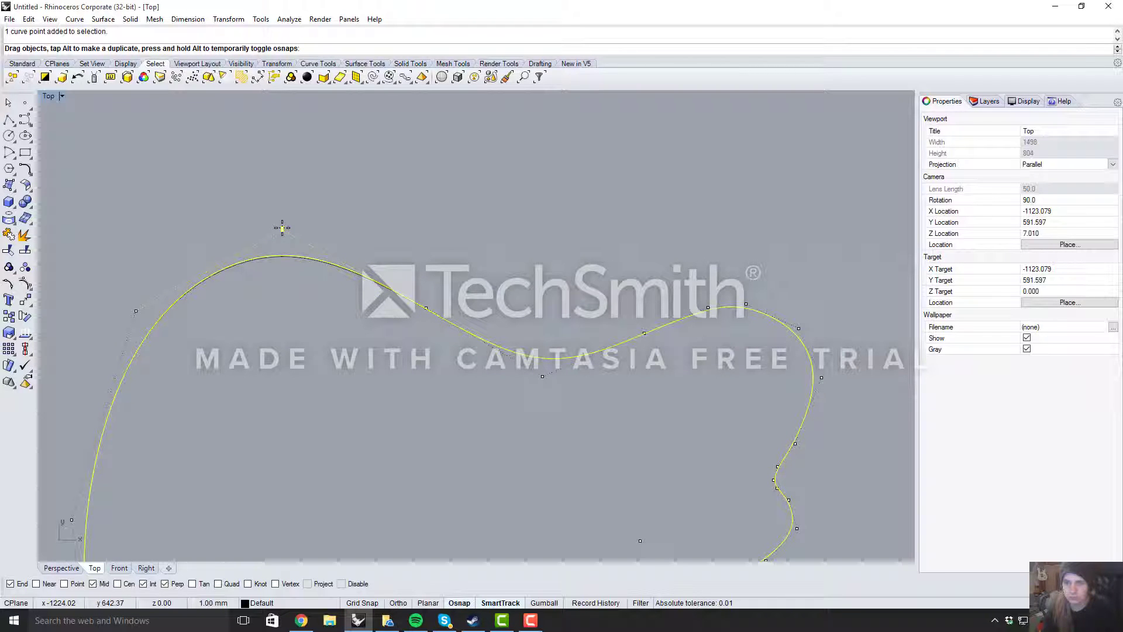
pyautogui.press('Escape')
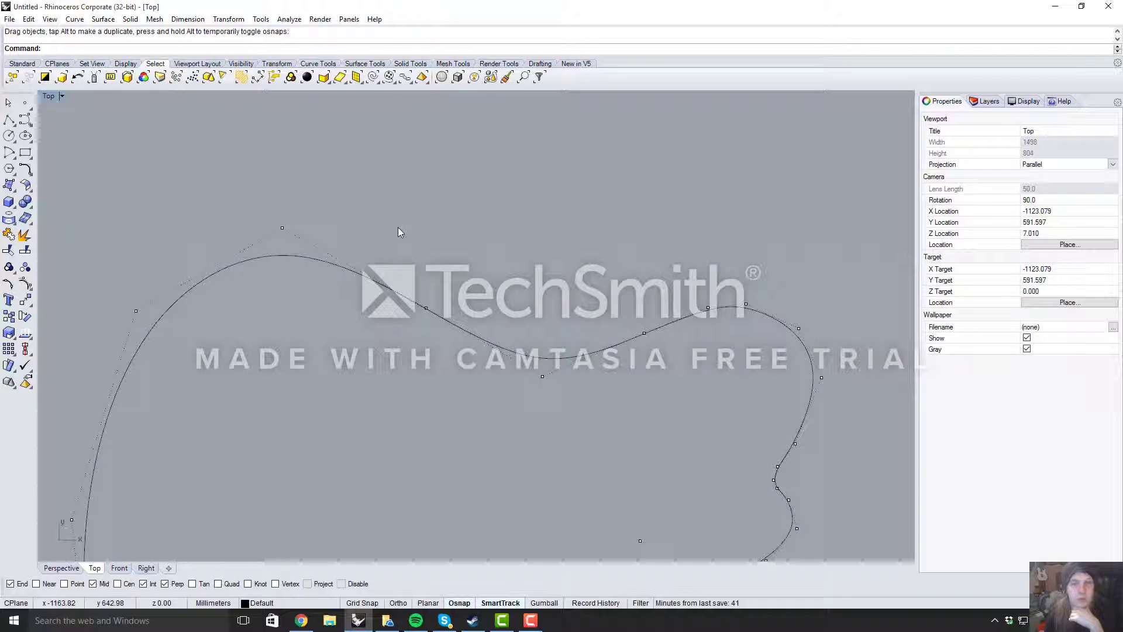